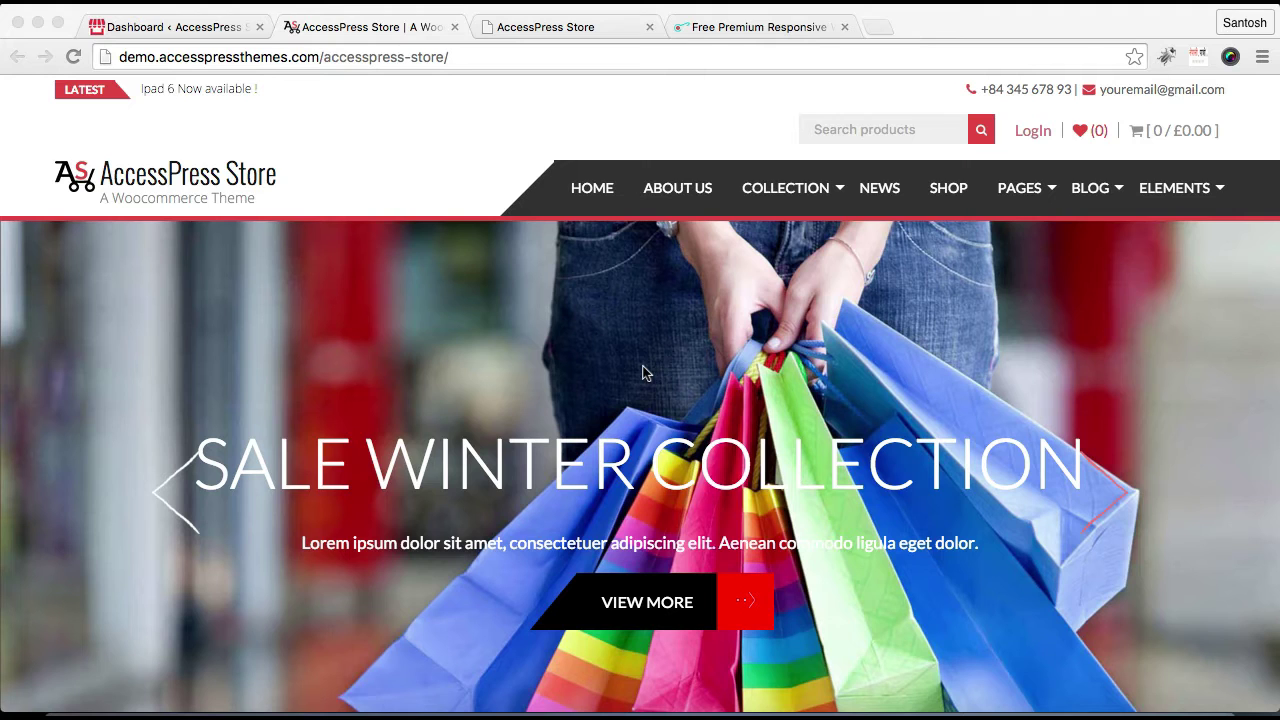
Step: Scroll the demo homepage to show the Winter Shoes, New Accessories and 20% Discount promo boxes
scroll(628, 482, down, 5)
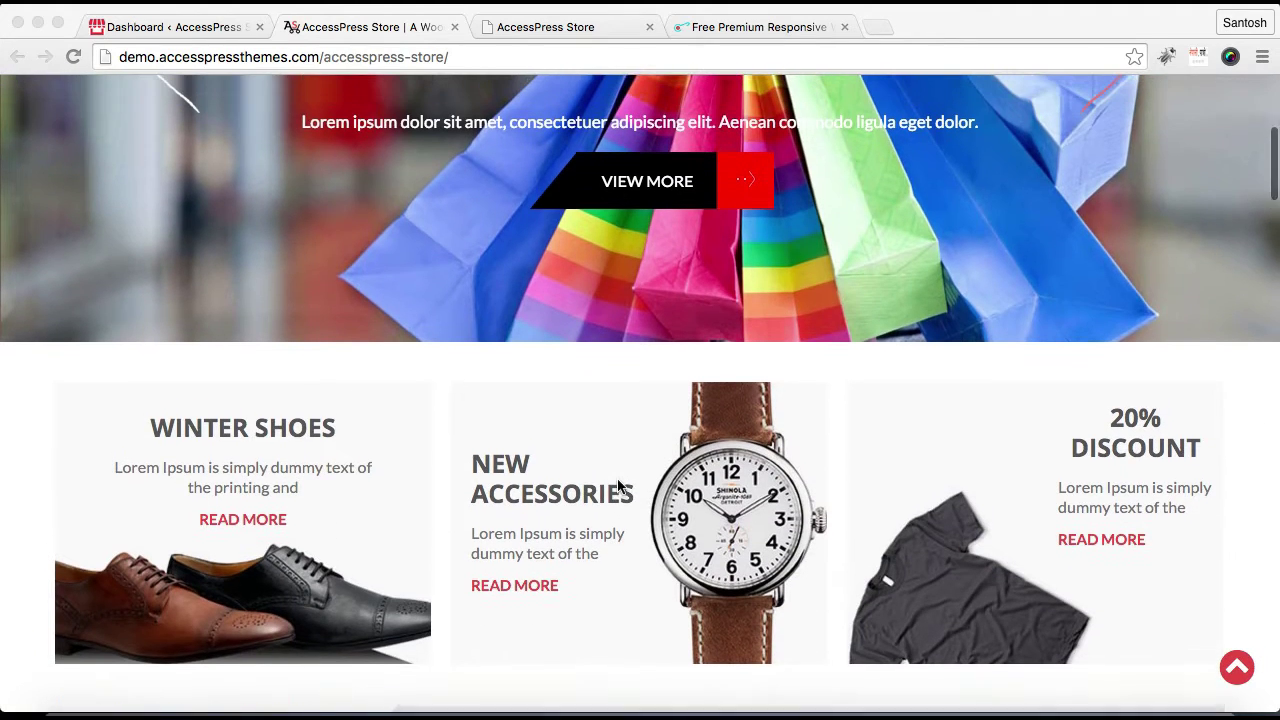
scroll(618, 486, up, 1)
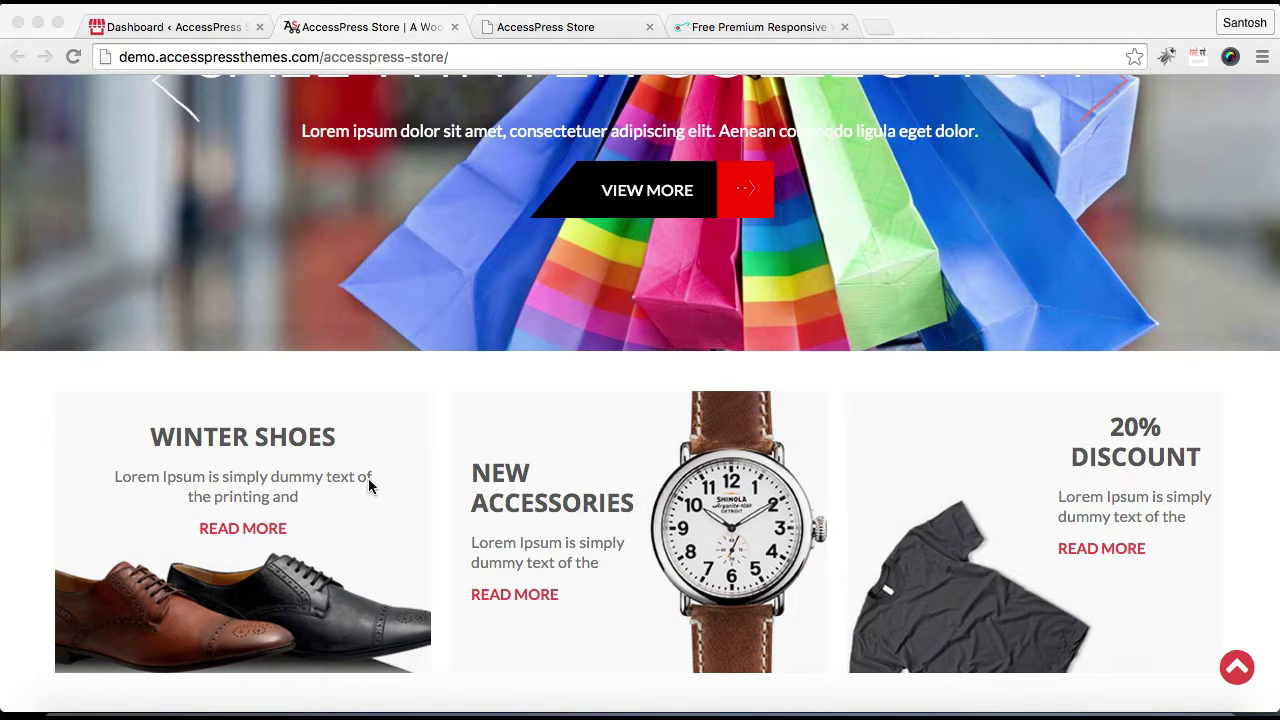
Step: From the Dashboard, open Appearance > Widgets in a new browser tab and switch to it
click(193, 31)
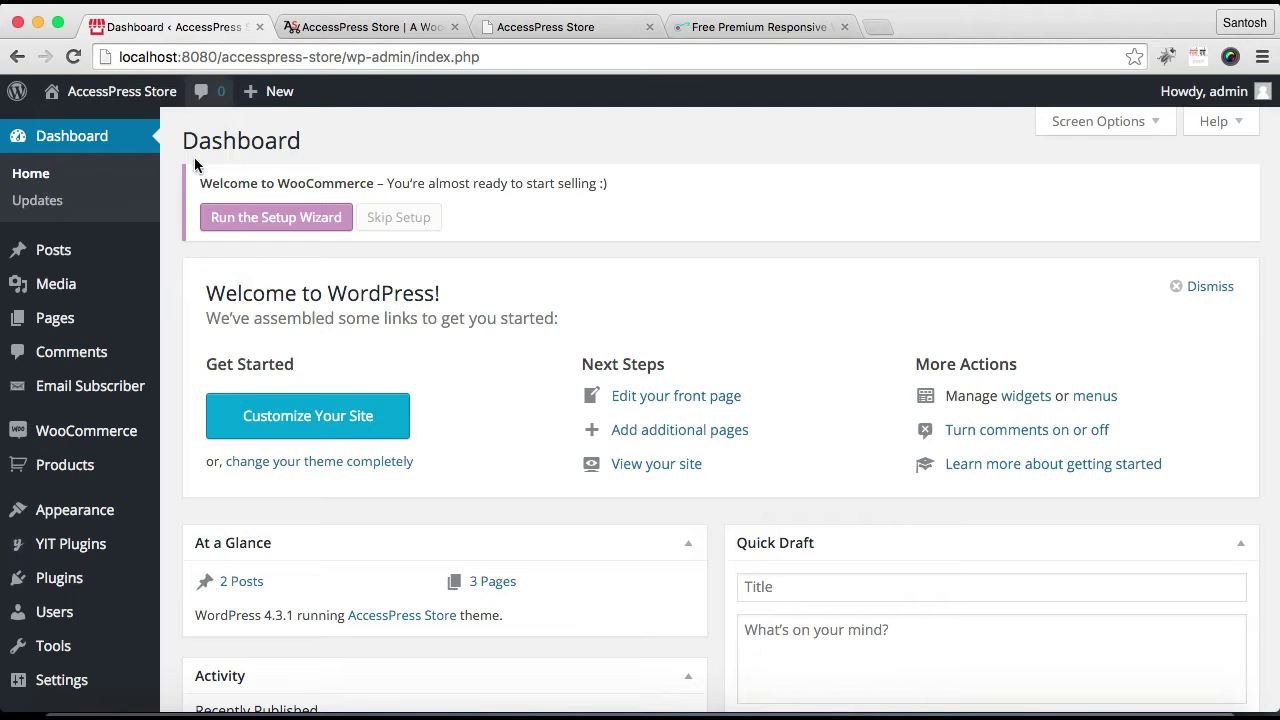
mouse_move(116, 529)
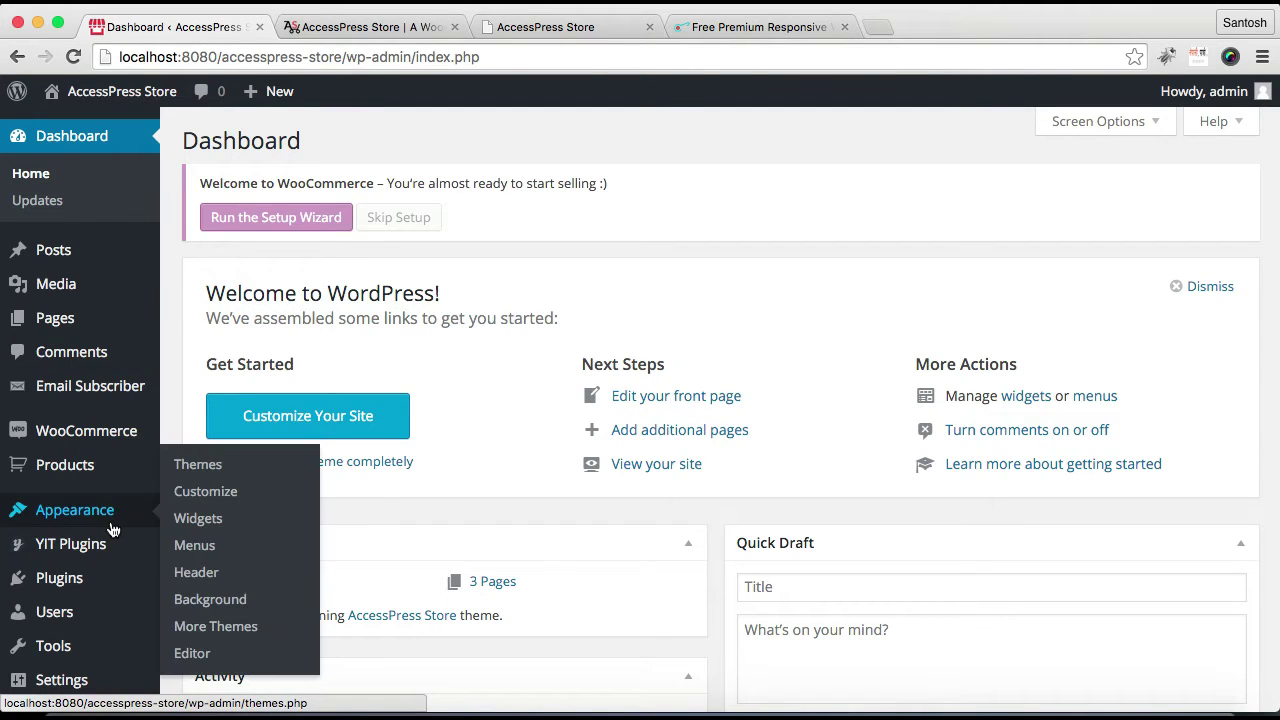
right_click(204, 528)
click(240, 530)
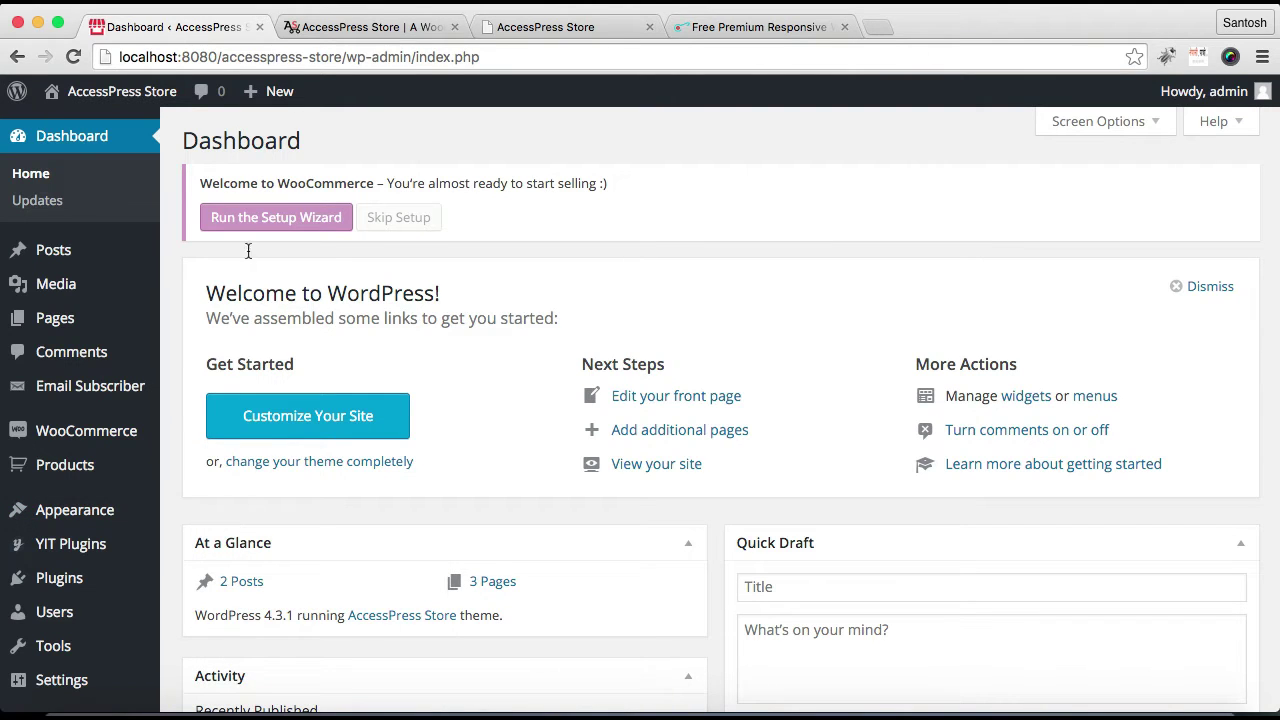
click(351, 30)
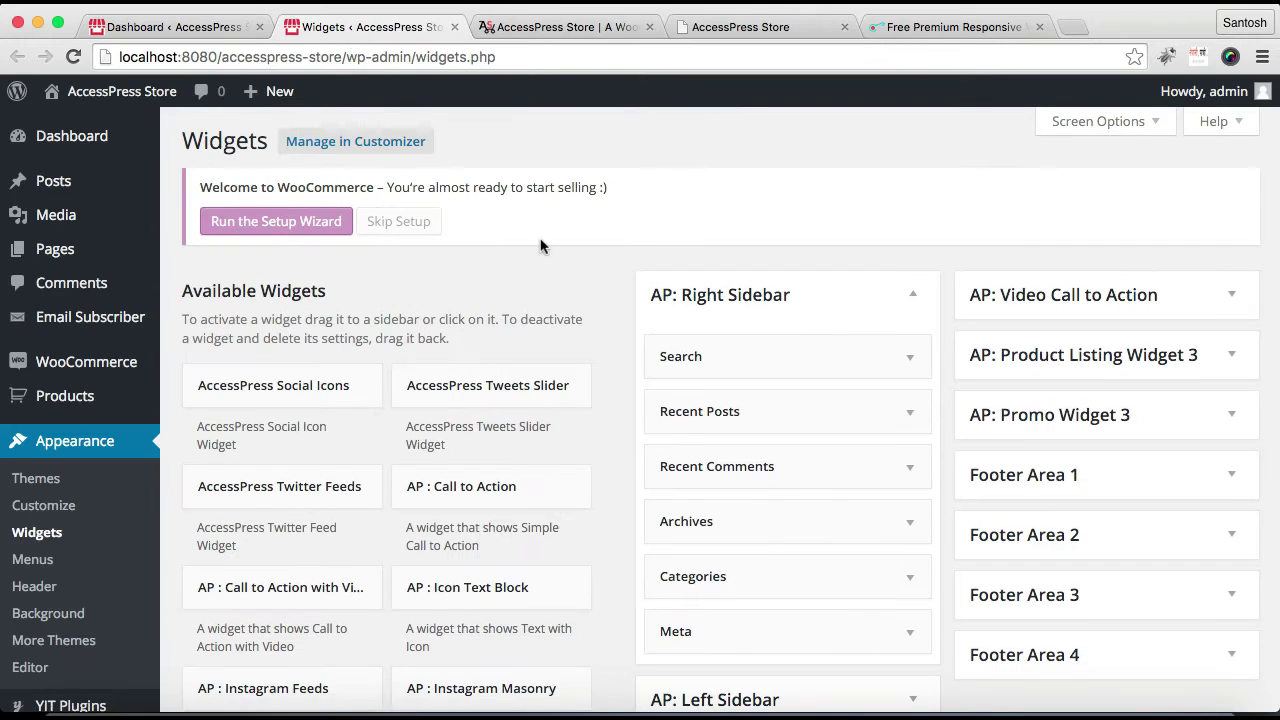
scroll(851, 531, down, 3)
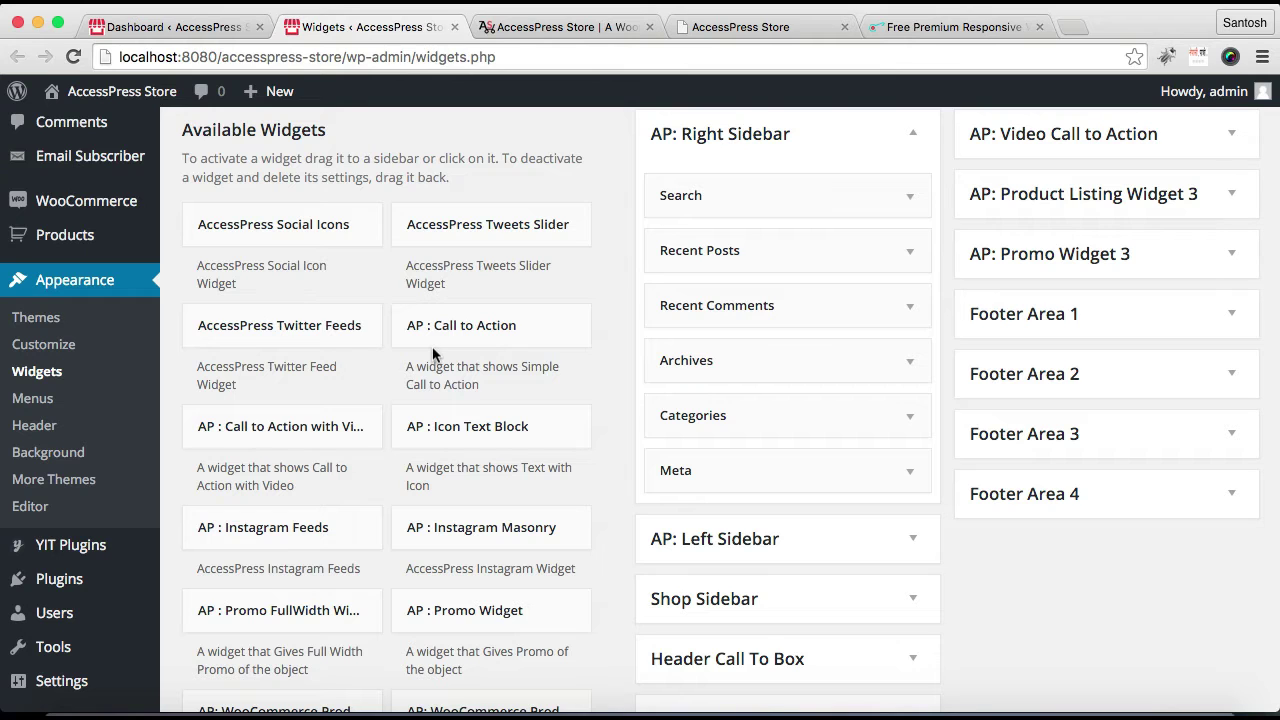
scroll(985, 480, down, 5)
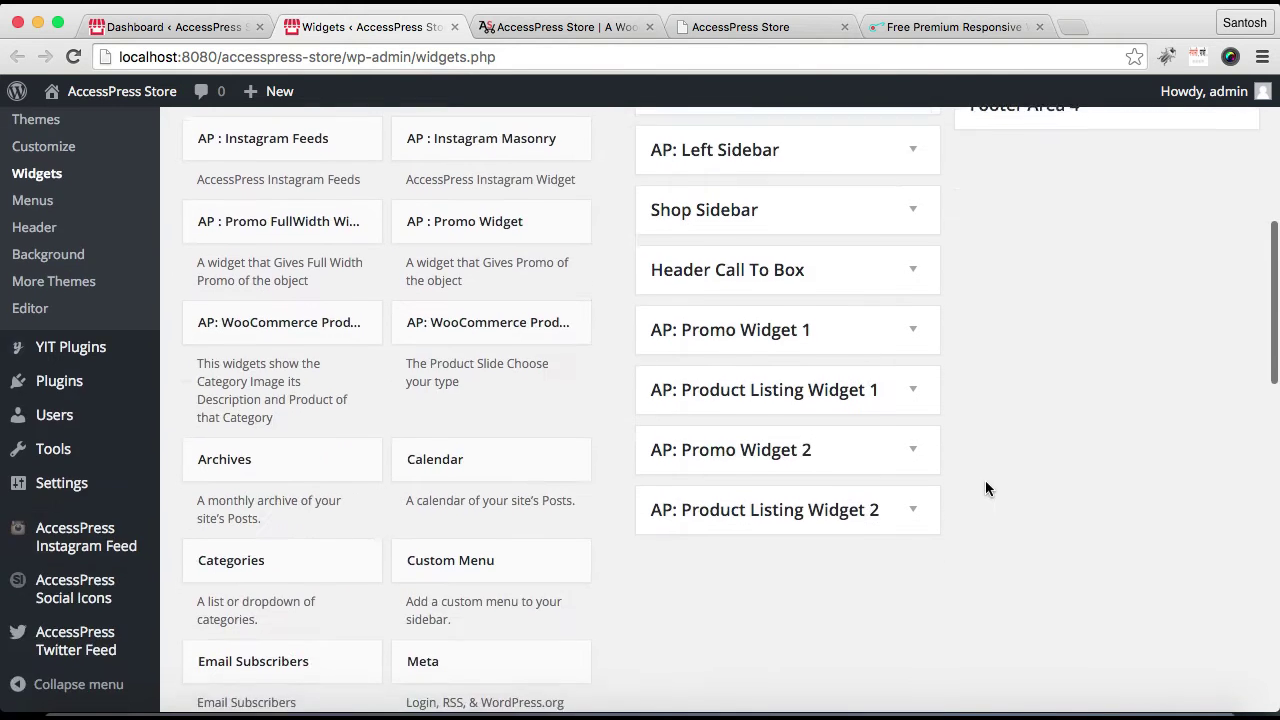
scroll(985, 480, up, 3)
scroll(985, 480, down, 2)
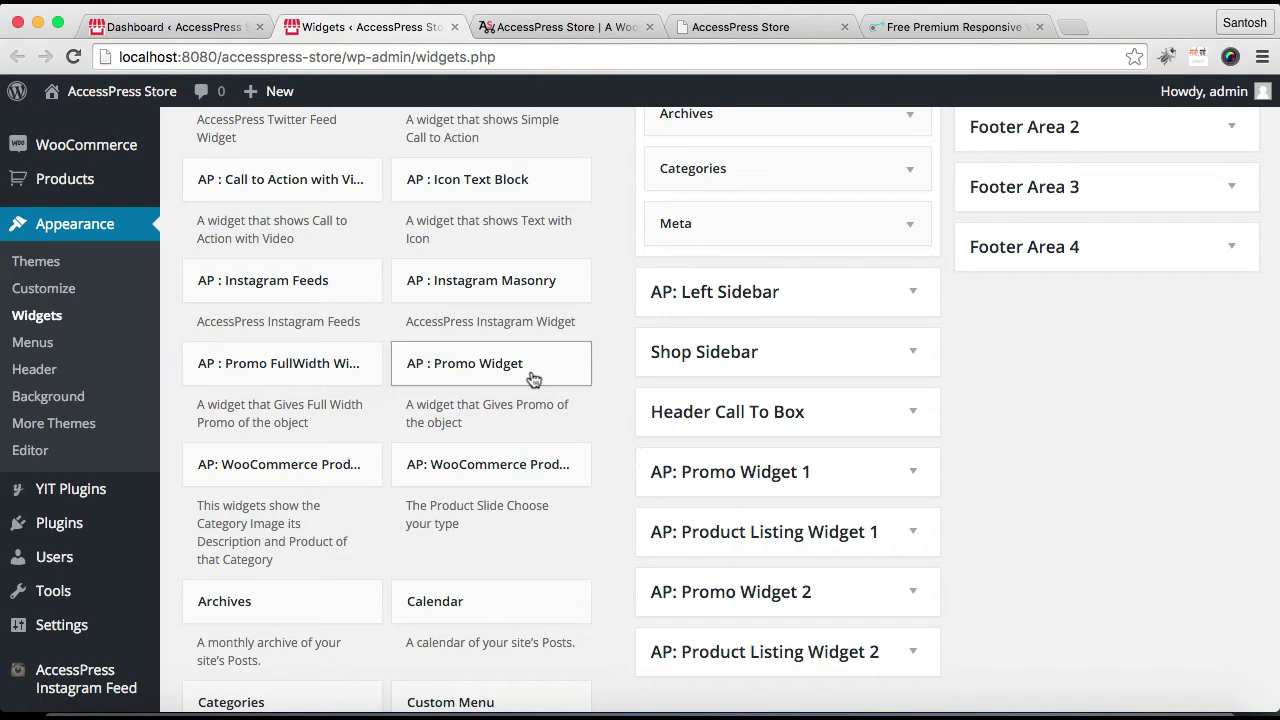
Step: Add an AP : Promo Widget to the AP: Promo Widget 1 area, then view the demo store tab
drag(532, 378, 845, 552)
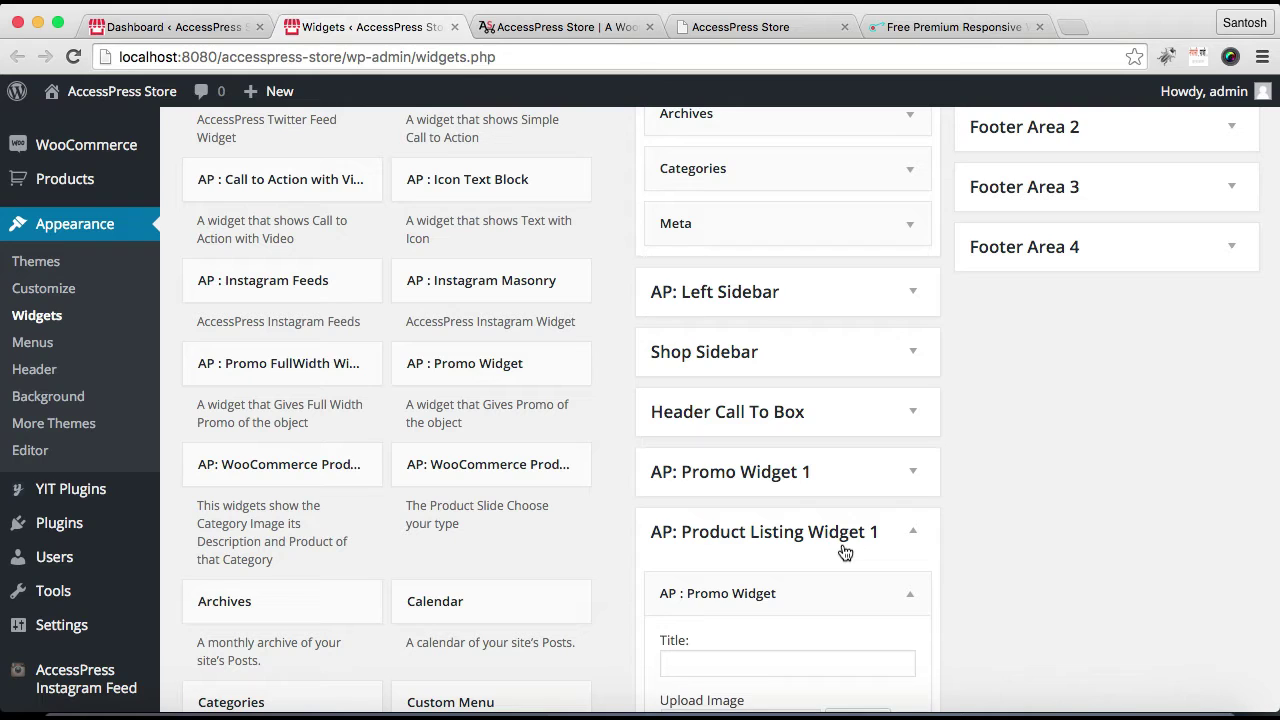
click(510, 380)
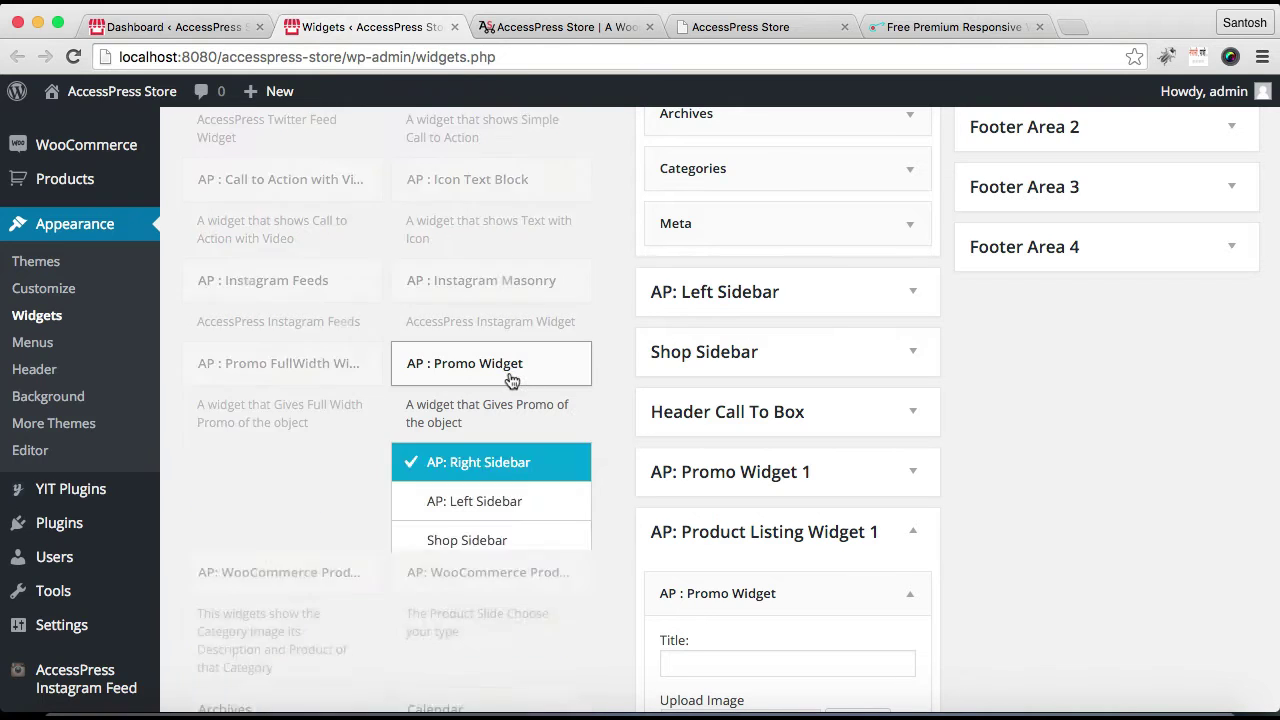
scroll(514, 535, down, 1)
scroll(515, 550, down, 1)
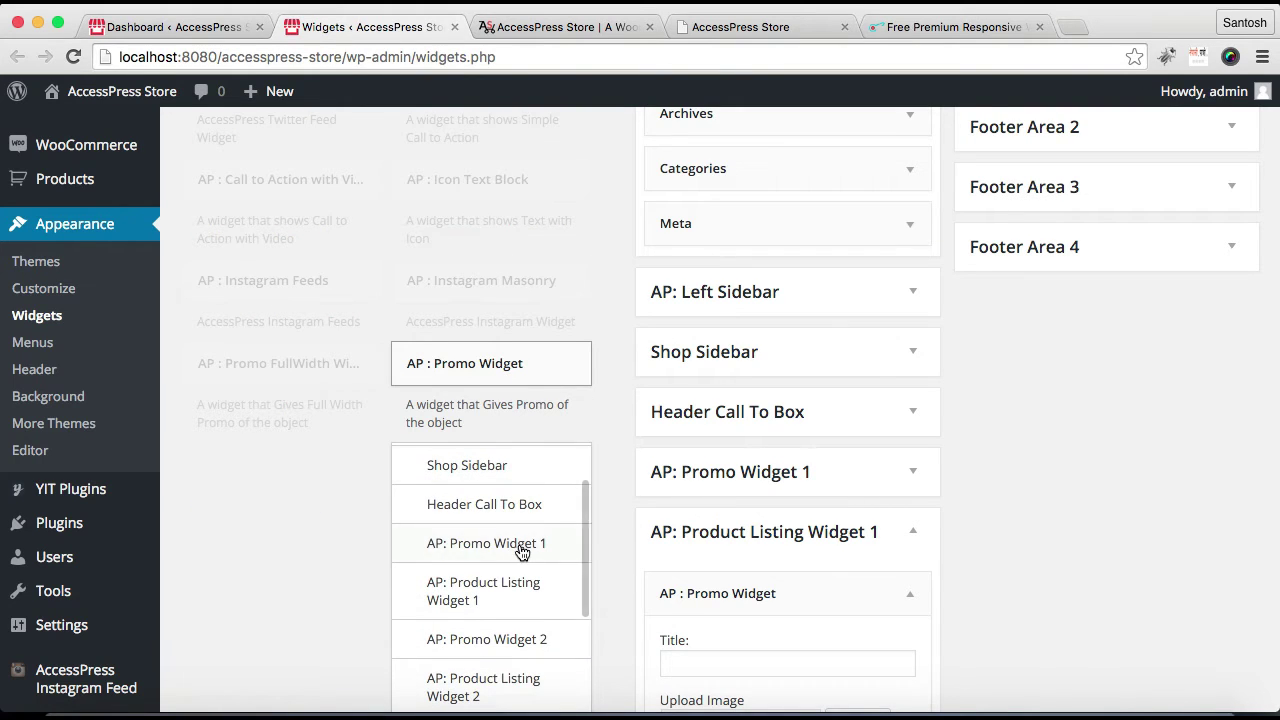
click(518, 546)
scroll(555, 616, down, 5)
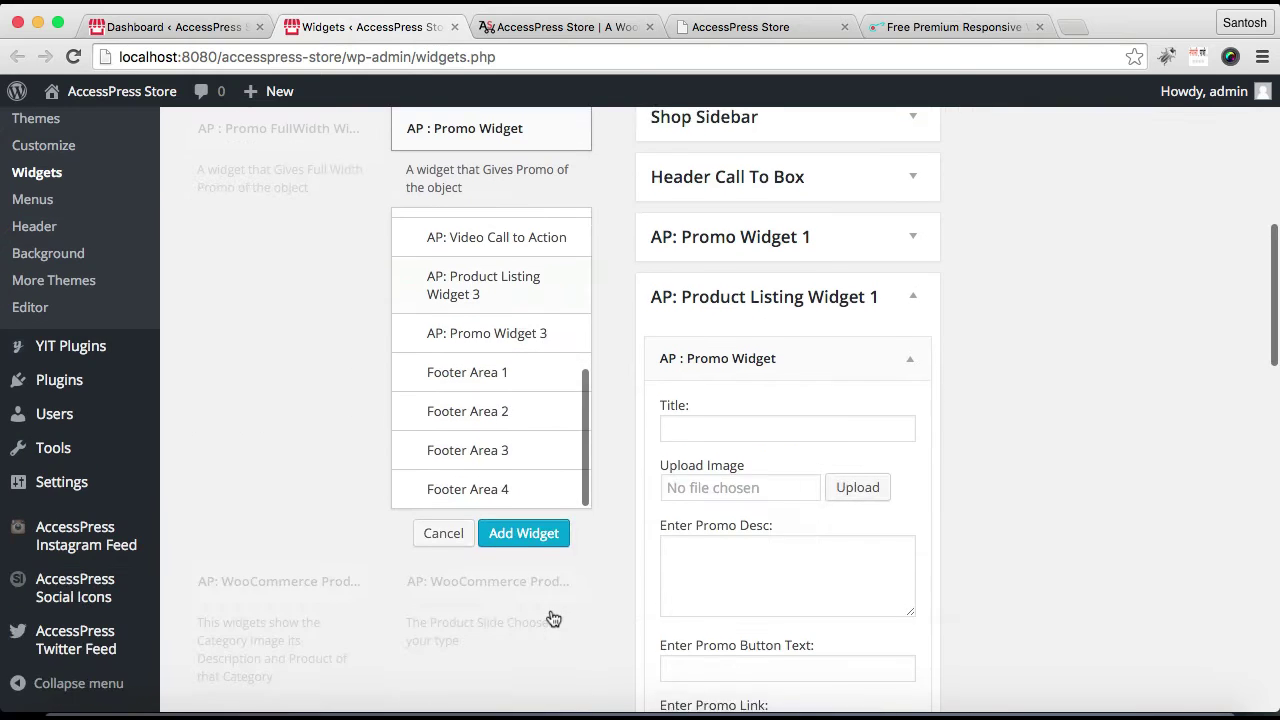
click(523, 540)
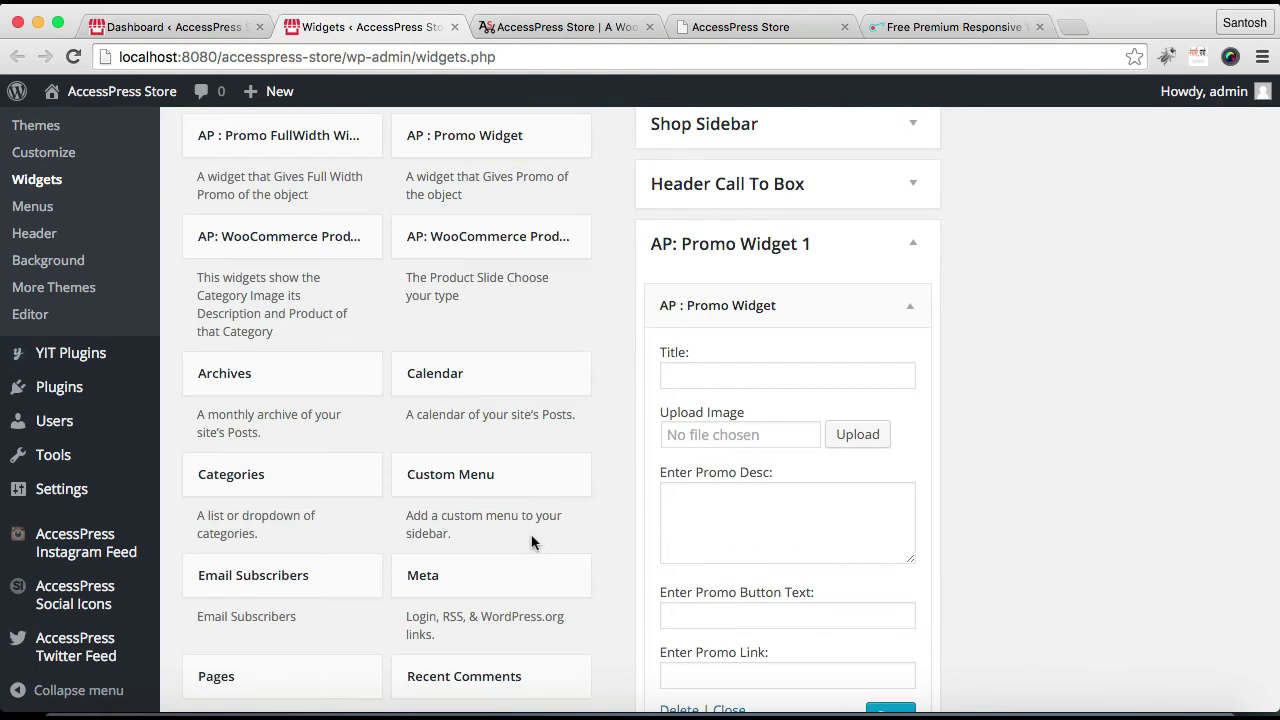
click(558, 27)
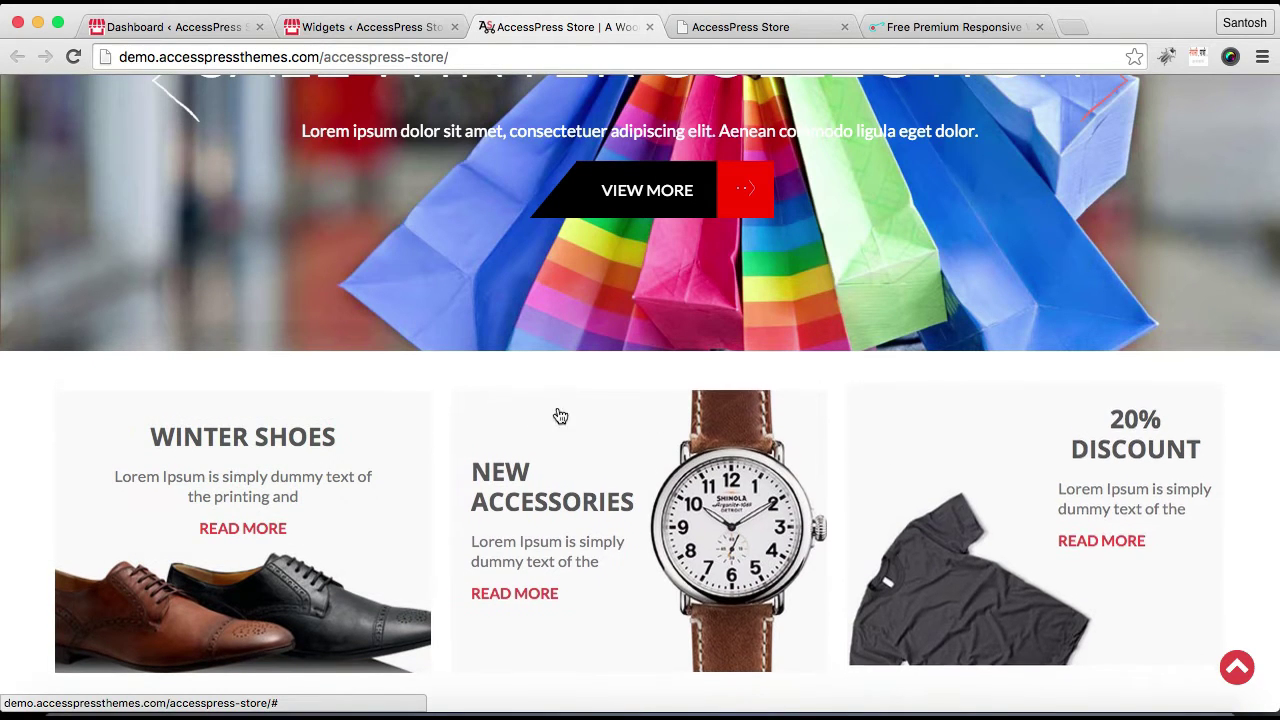
Step: Drag two more AP : Promo Widgets into AP: Promo Widget 1, collapsing their forms, then expand the first
click(313, 30)
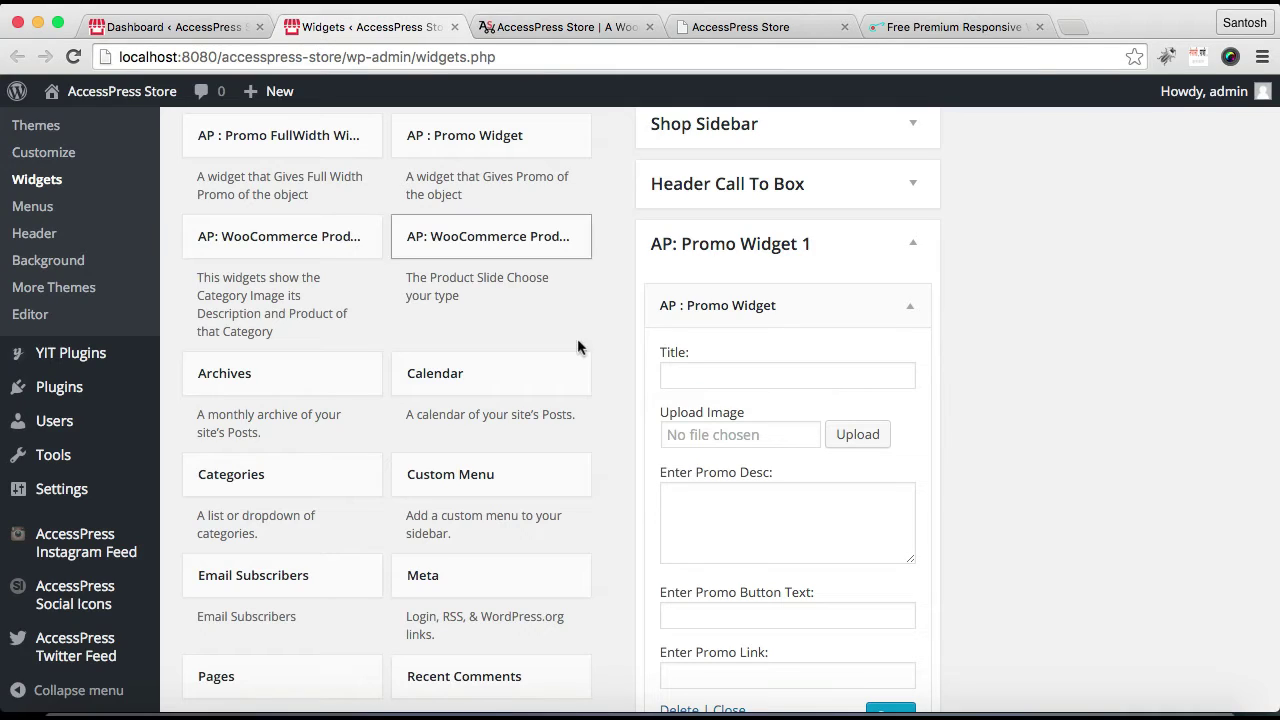
click(909, 312)
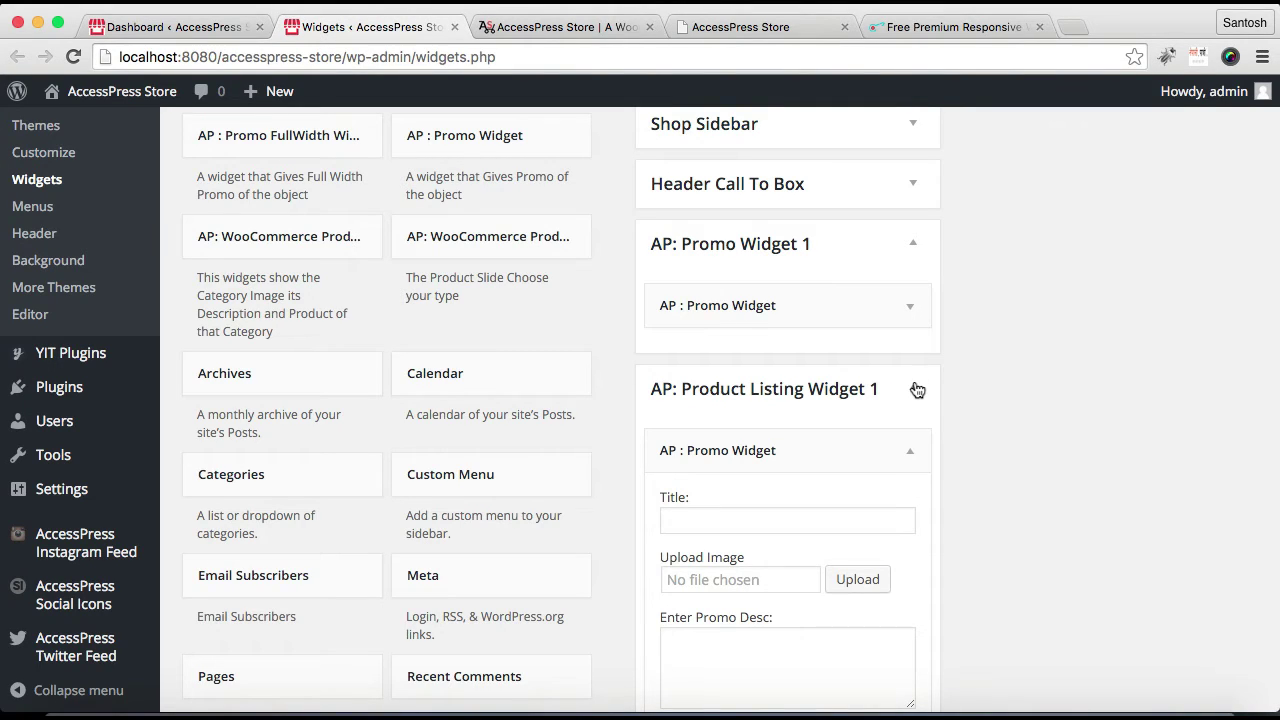
click(916, 389)
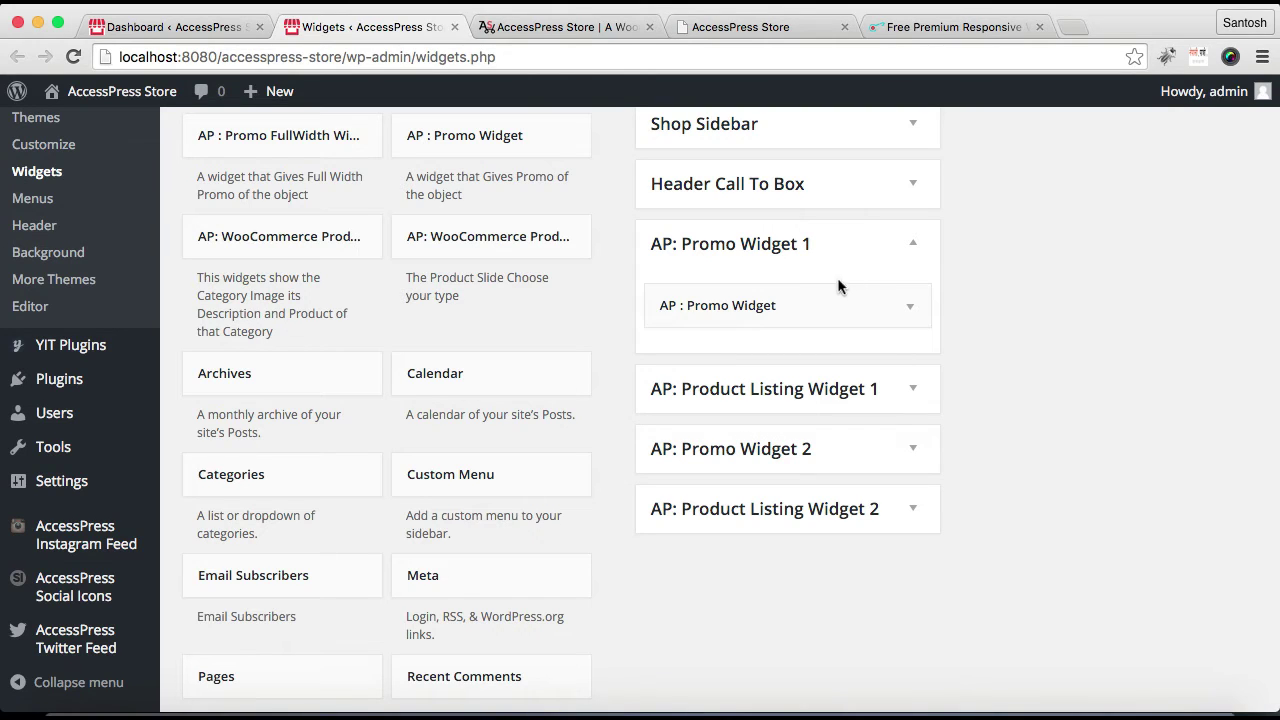
drag(514, 140, 796, 272)
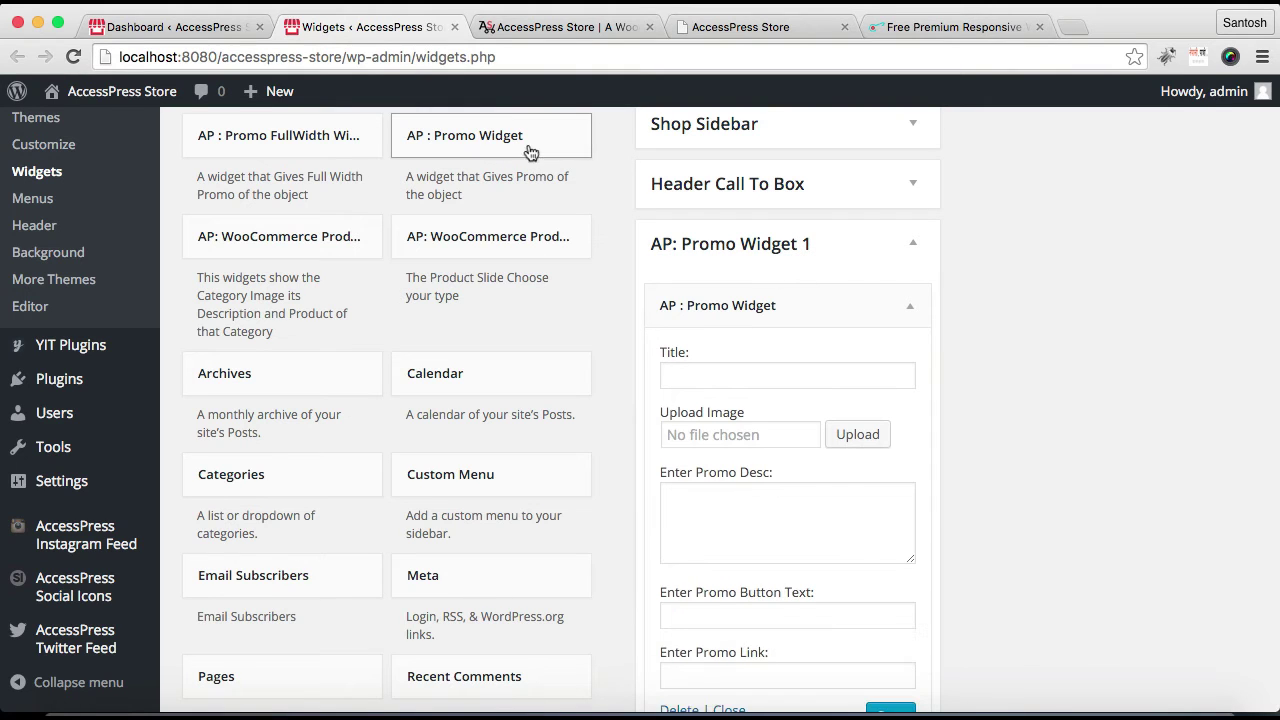
drag(455, 141, 757, 306)
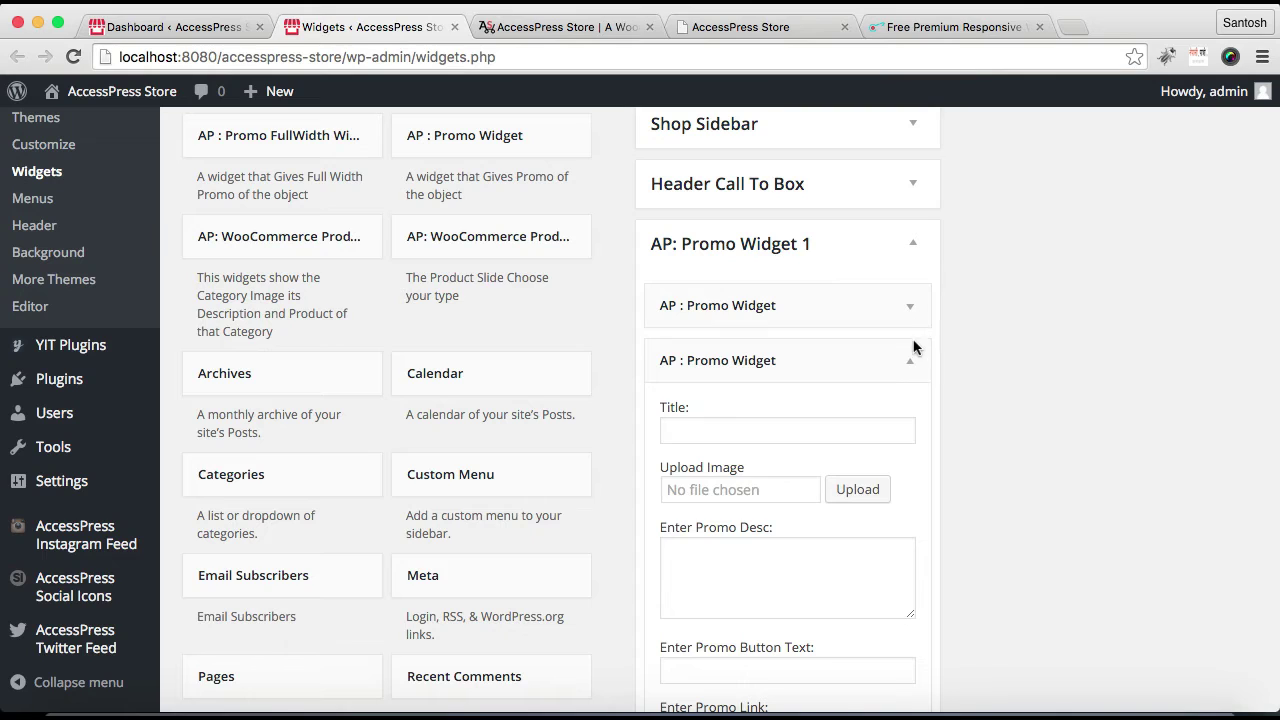
click(914, 357)
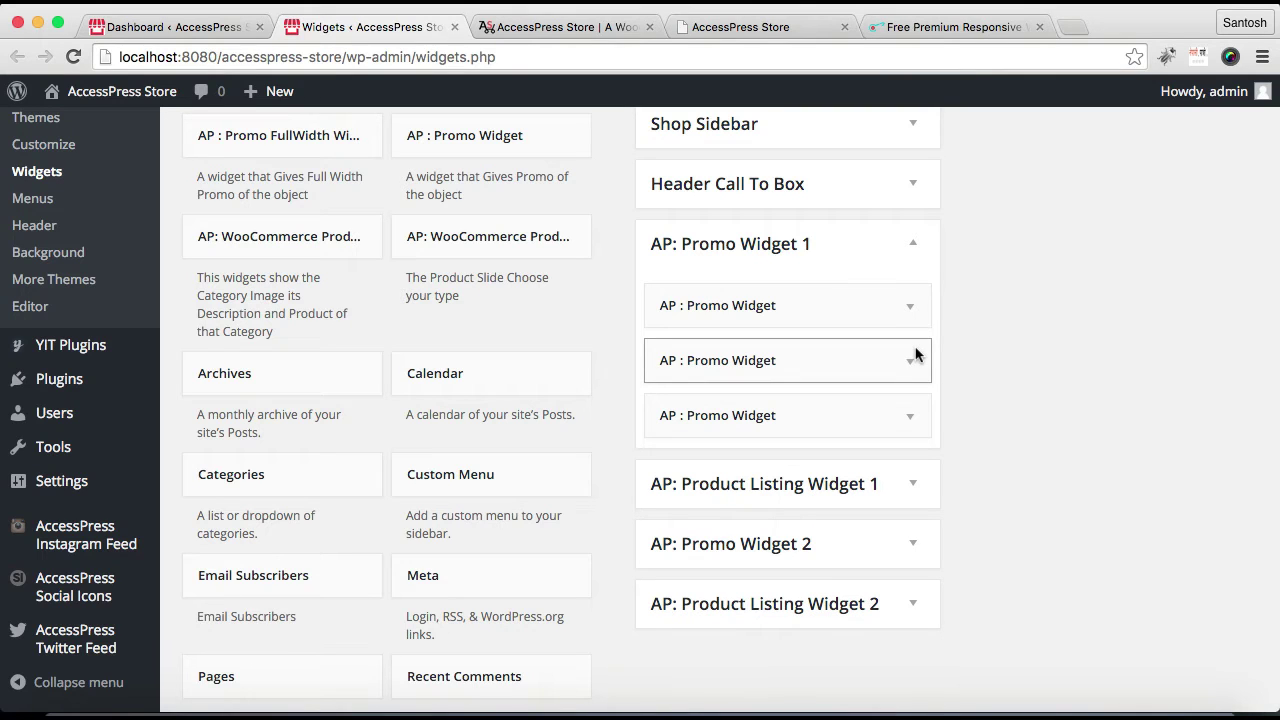
click(880, 307)
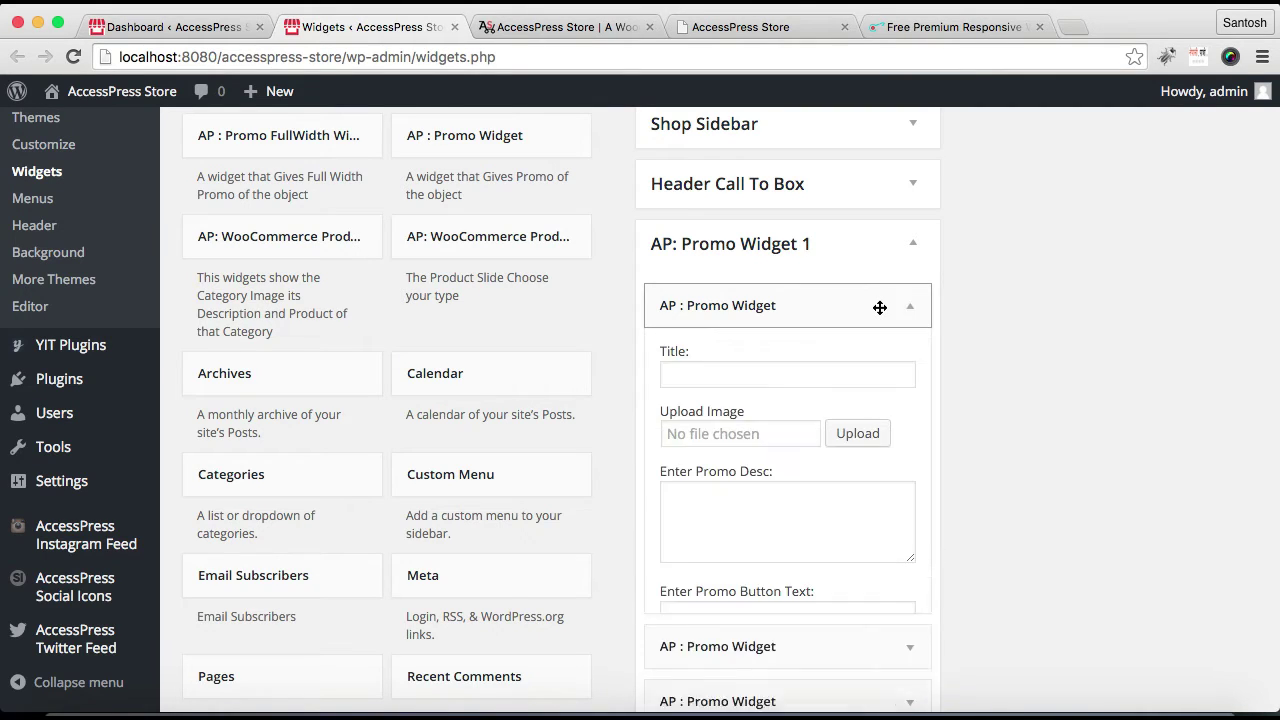
Step: Title the first promo widget 'Shoe' and set Shoe.jpg from the media library as its image
click(750, 372)
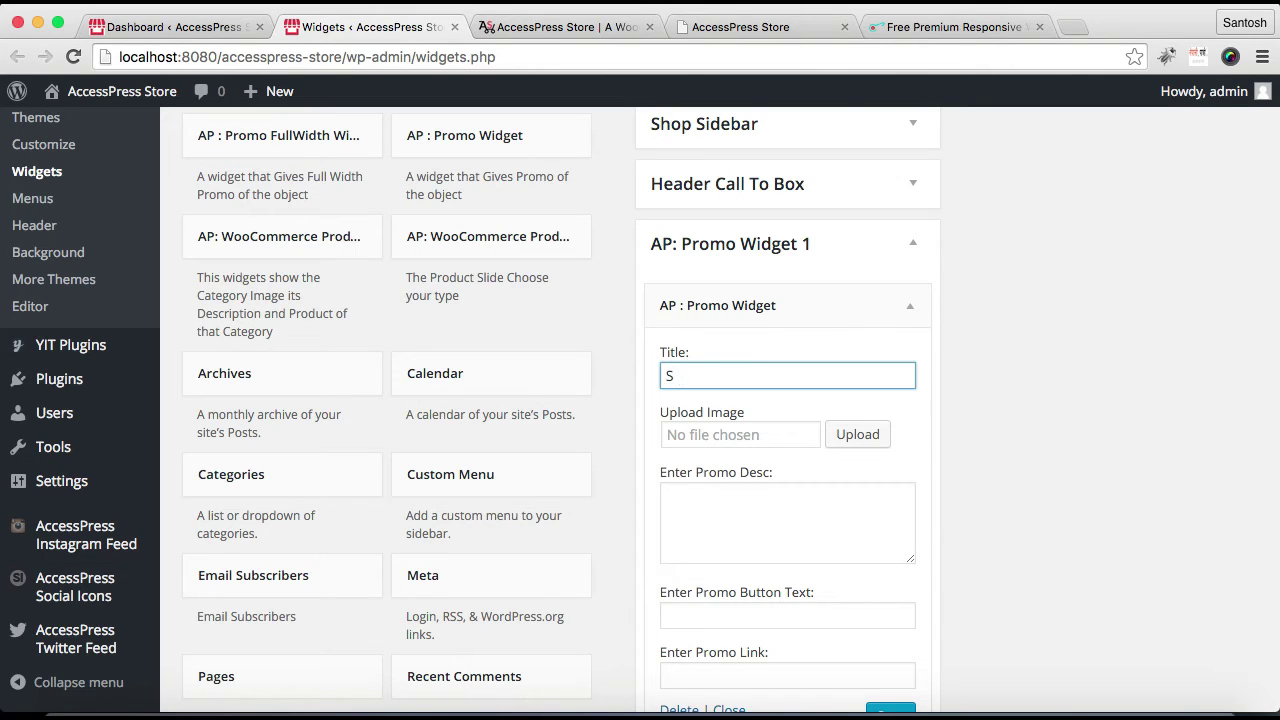
click(857, 434)
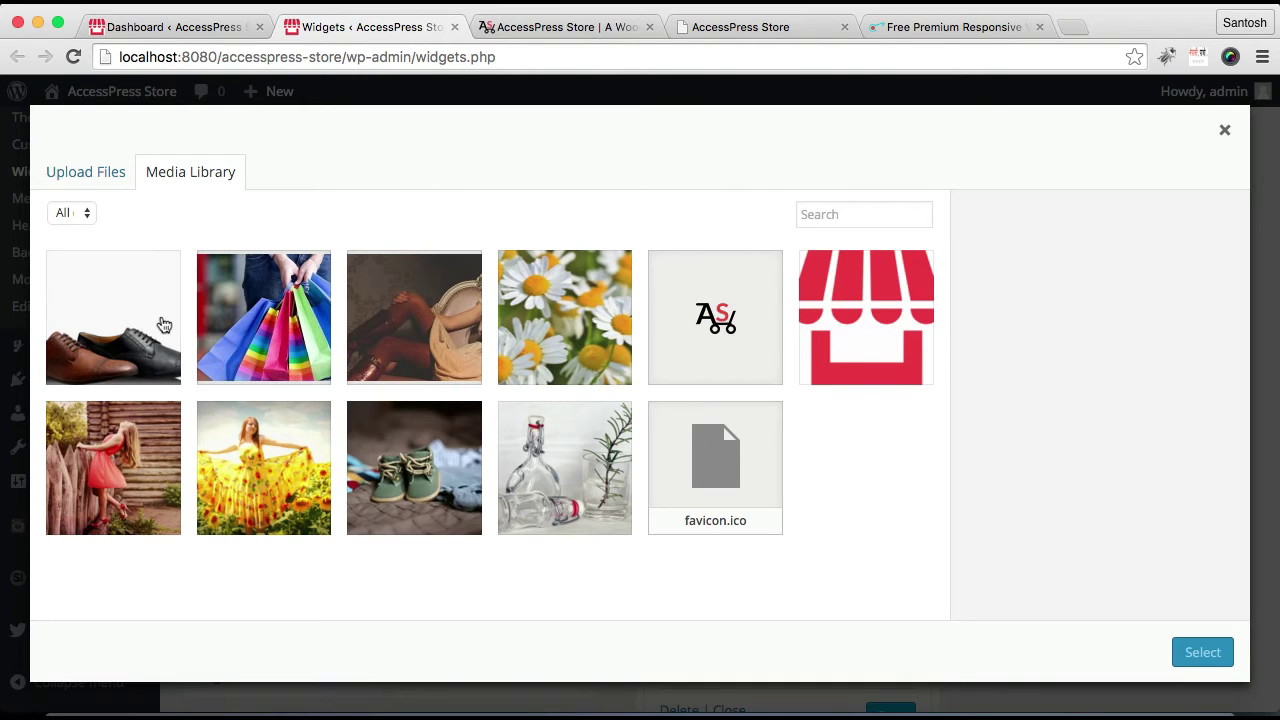
click(164, 325)
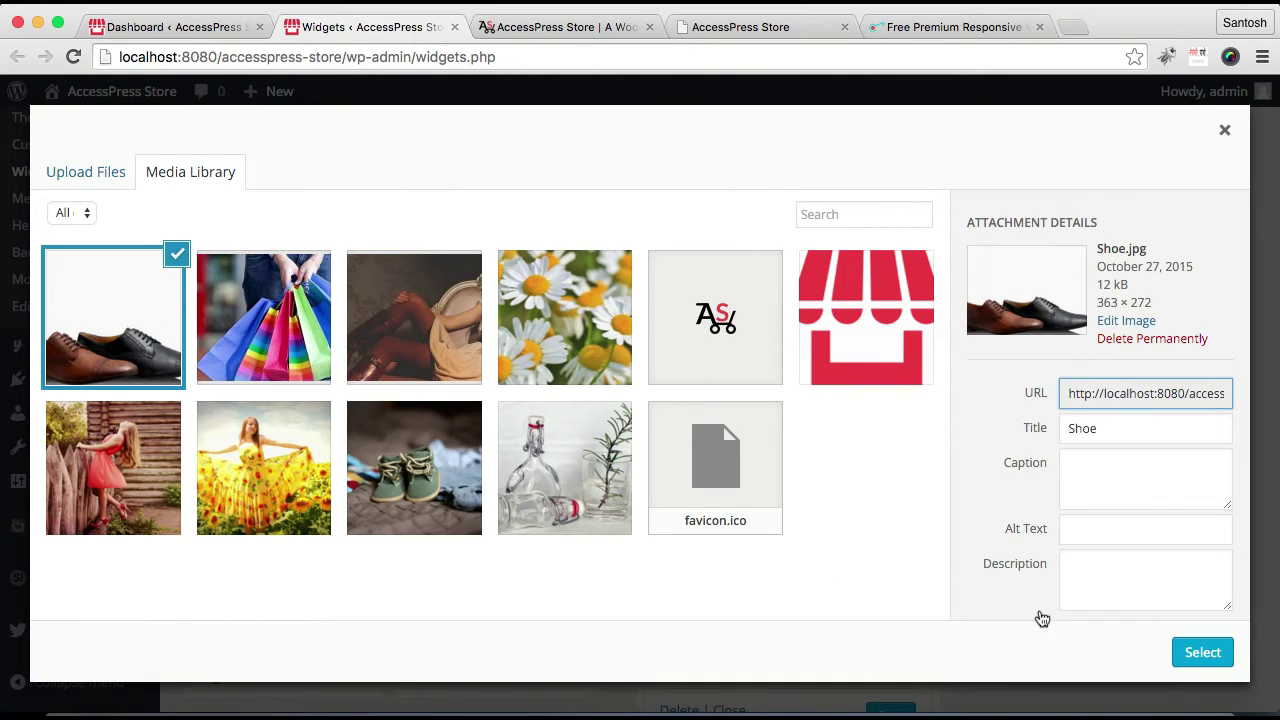
click(1208, 652)
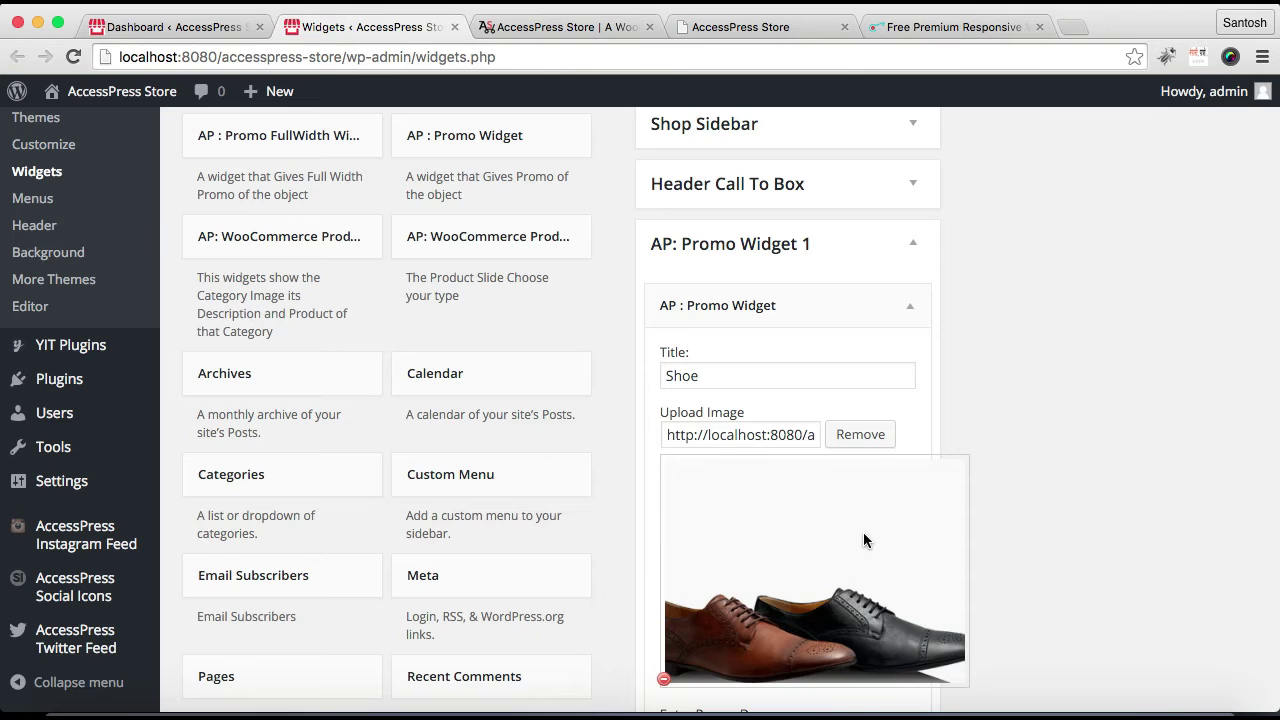
scroll(864, 540, down, 5)
Step: Enter the Shoe promo's description and 'Click Here' button text
click(774, 348)
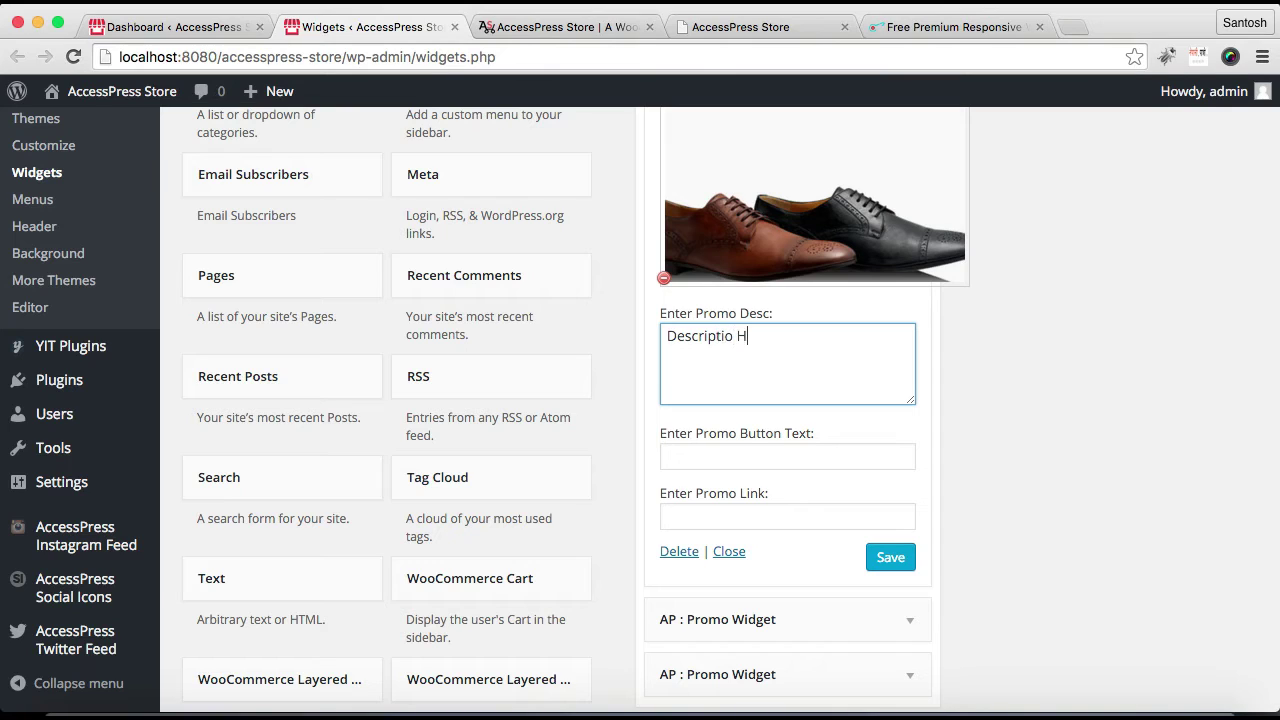
click(782, 457)
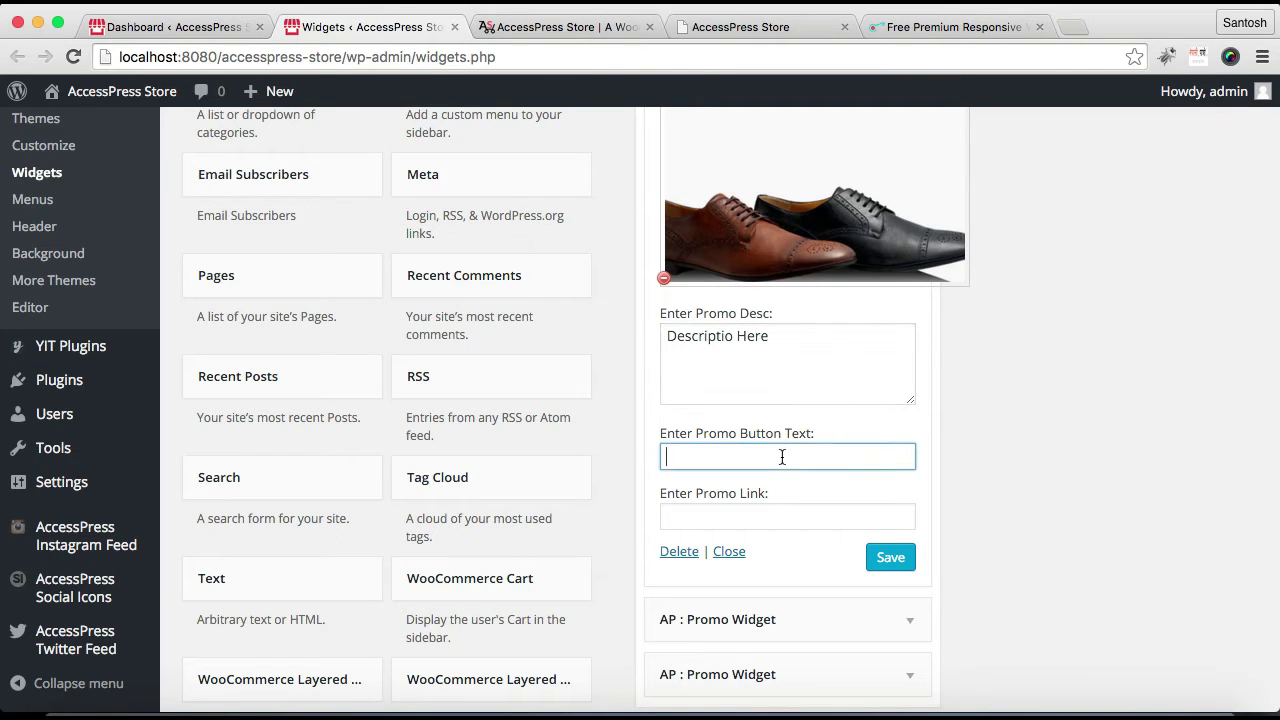
click(796, 514)
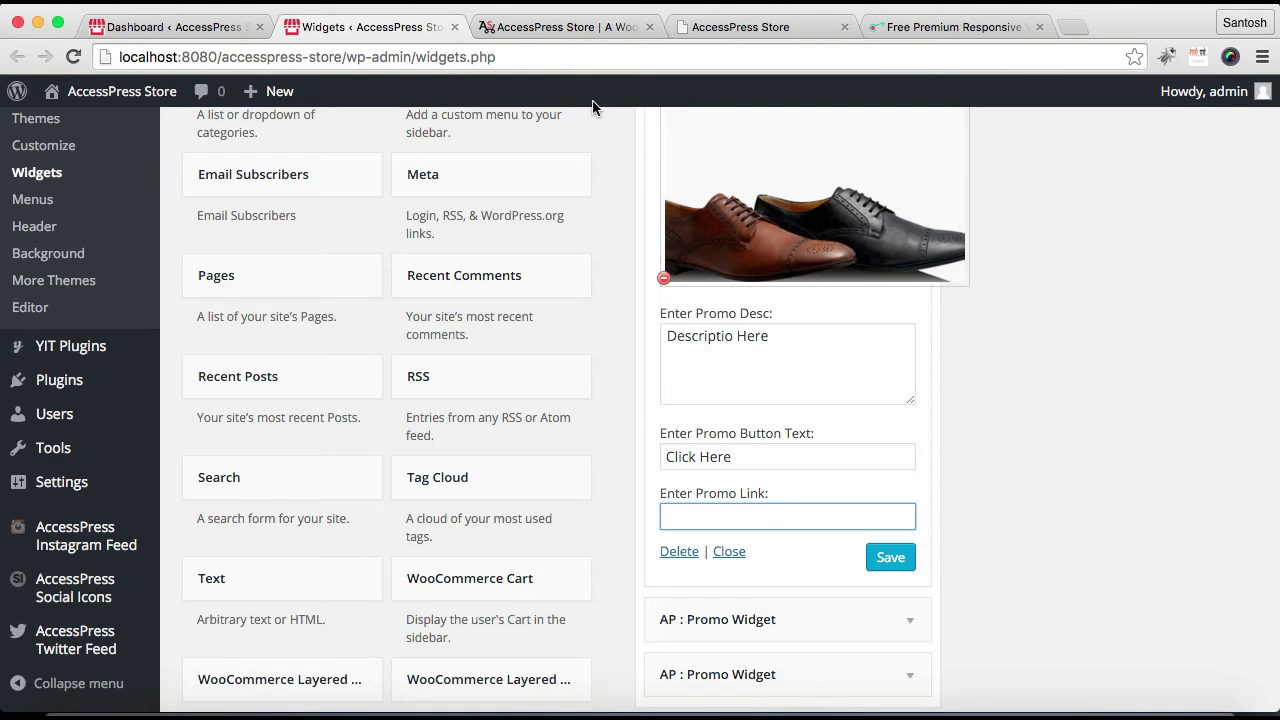
Step: Copy the demo store URL into Promo Link, then save and collapse the Shoe widget
click(553, 32)
click(509, 60)
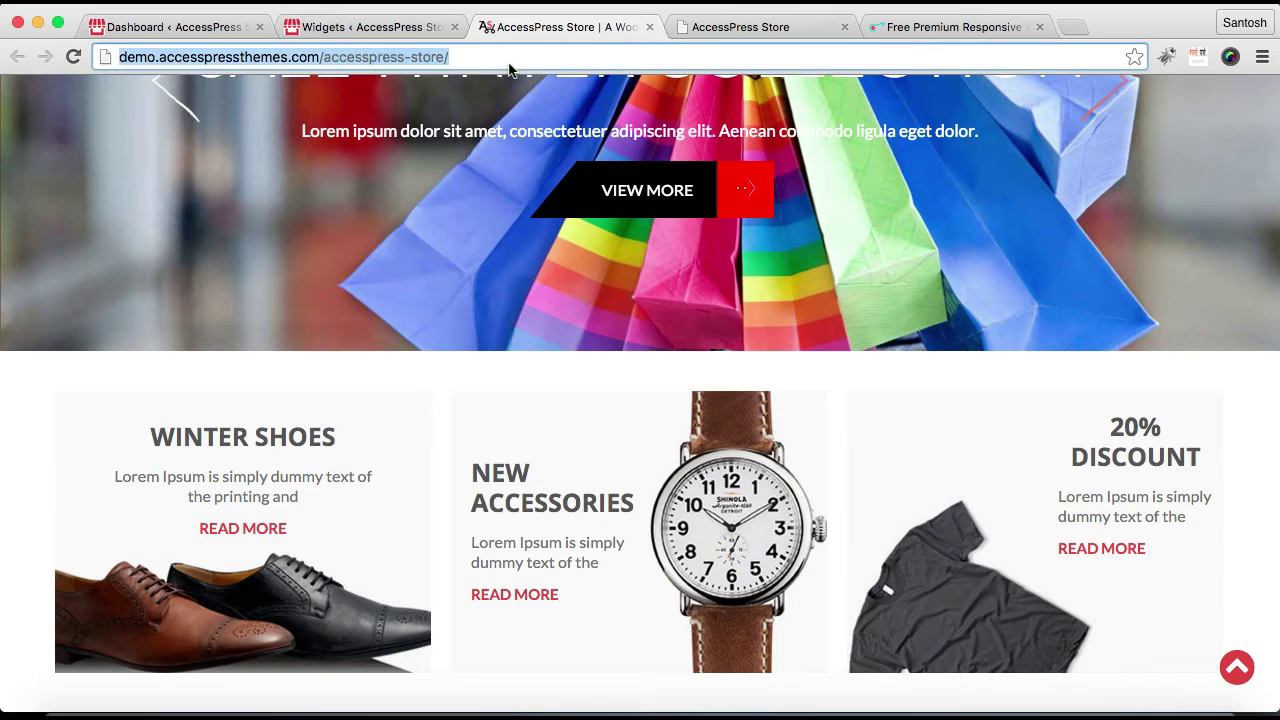
click(418, 27)
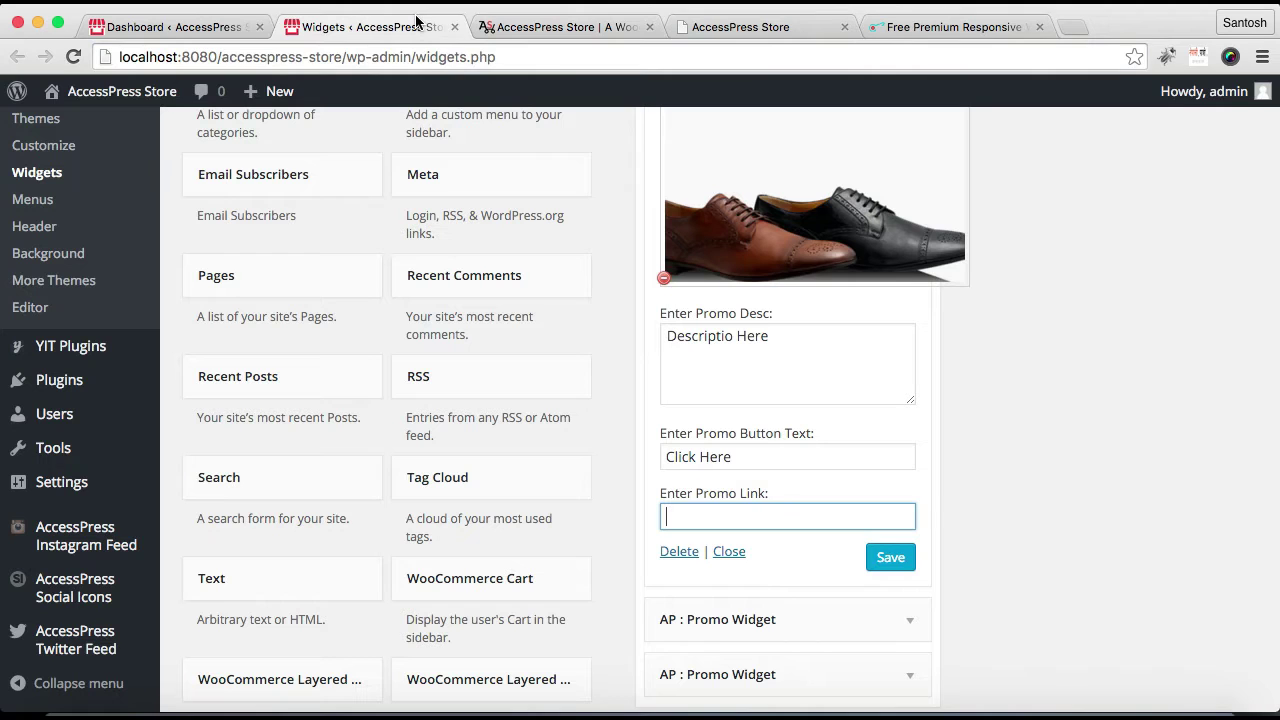
text(pressthemes.com/accesspress-store/)
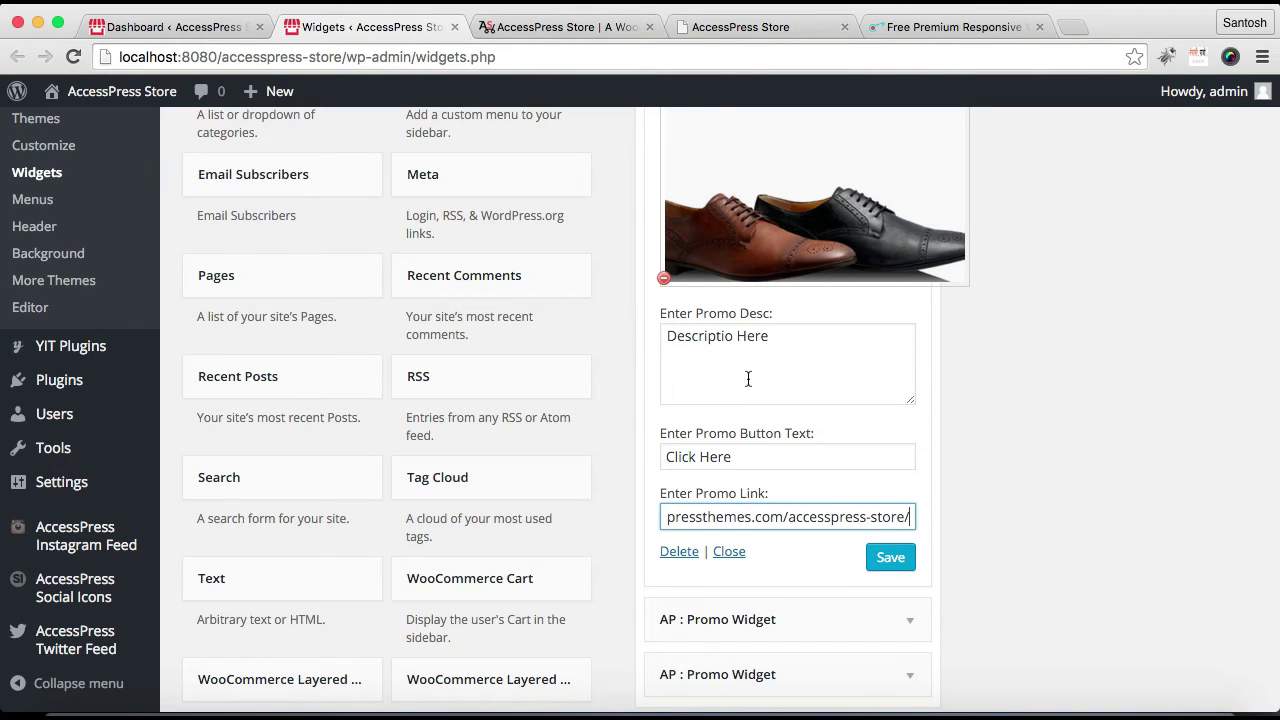
click(891, 558)
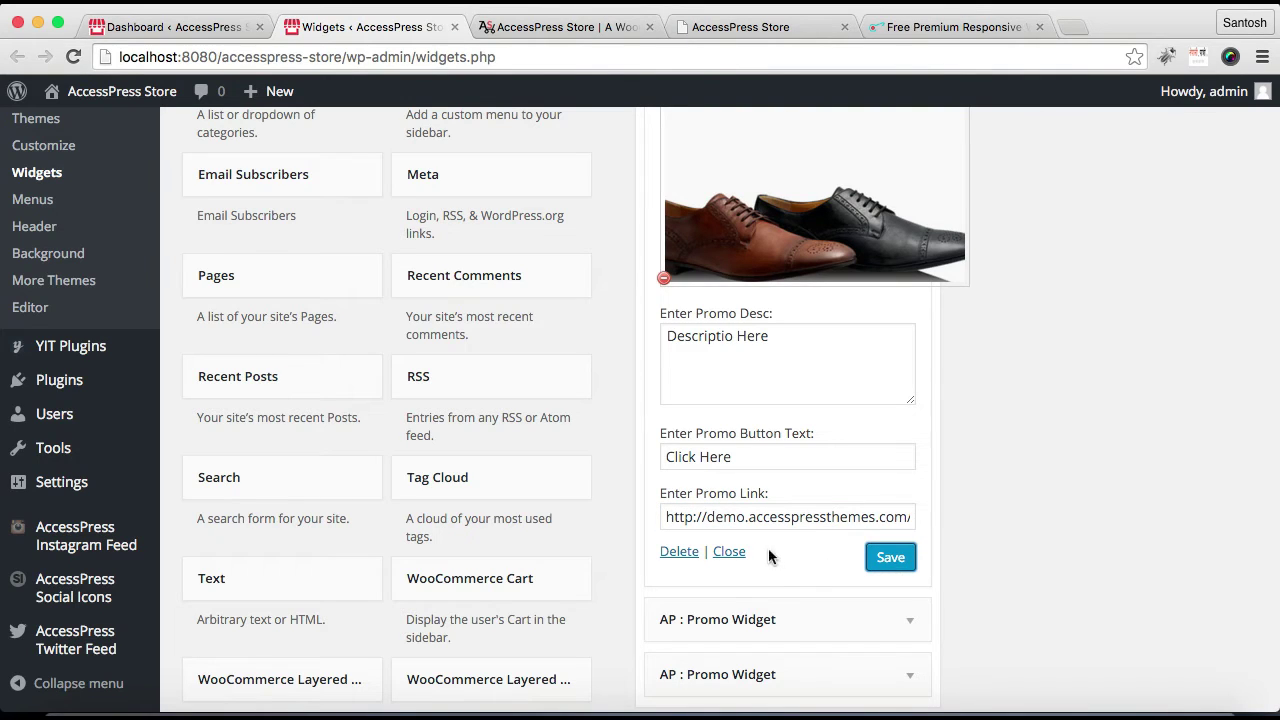
click(729, 557)
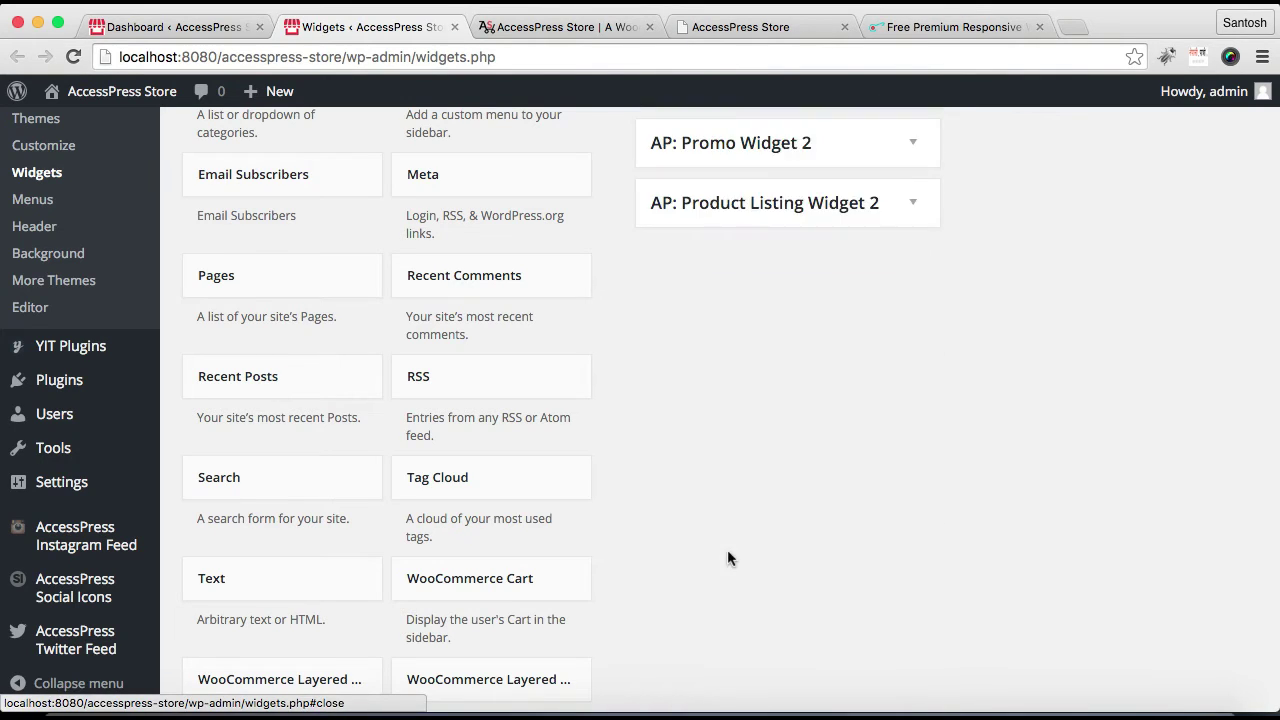
scroll(795, 390, up, 5)
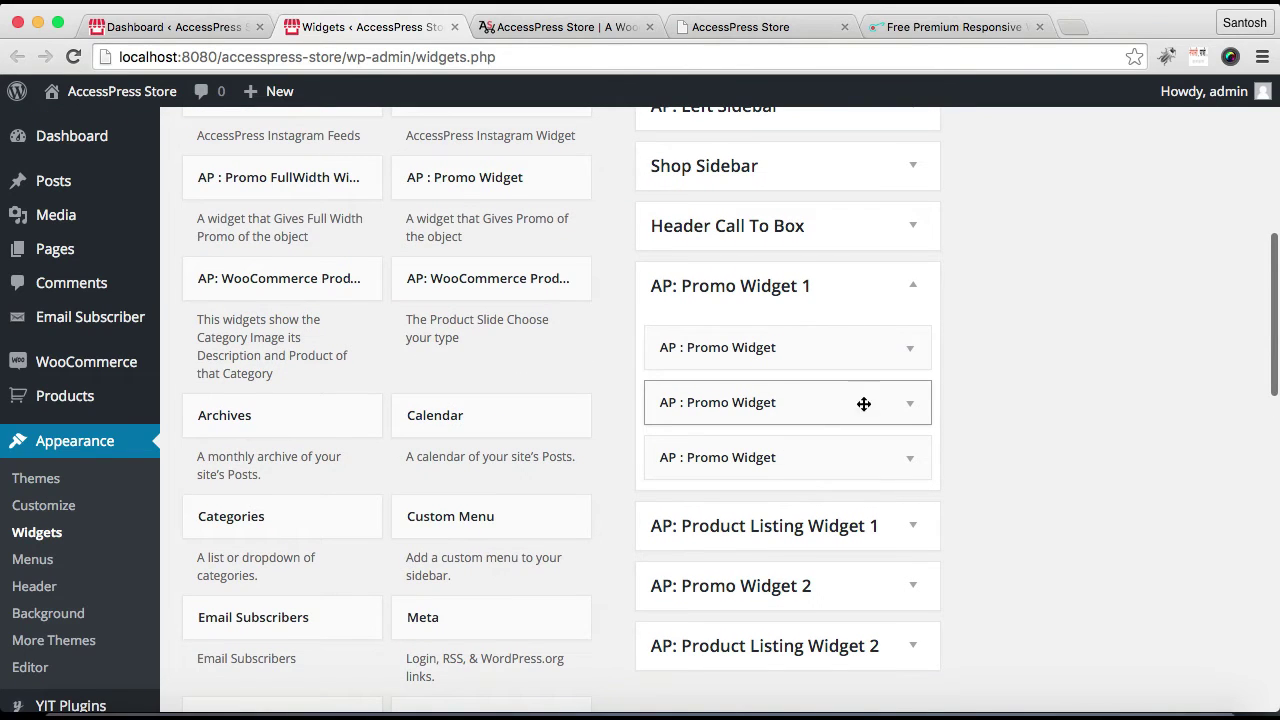
Step: Expand the second promo widget, title it 'Sale', and upload watch.jpg from the computer as its image
click(909, 406)
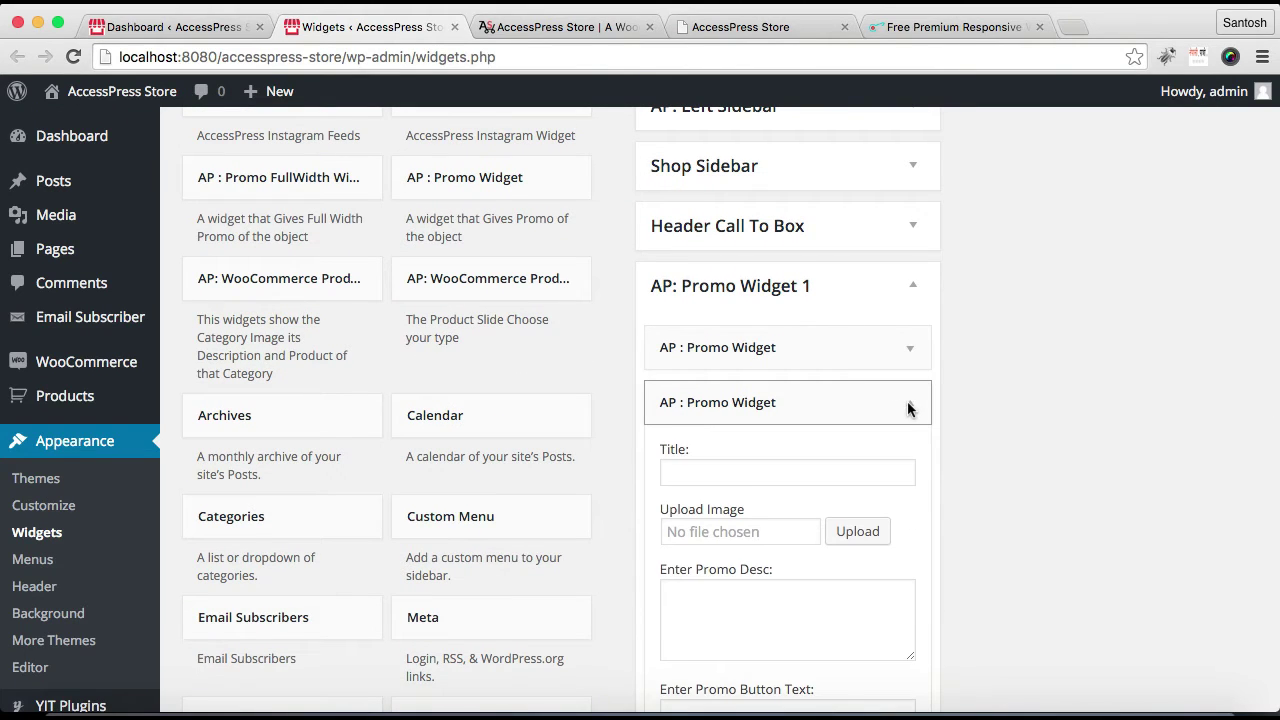
click(819, 470)
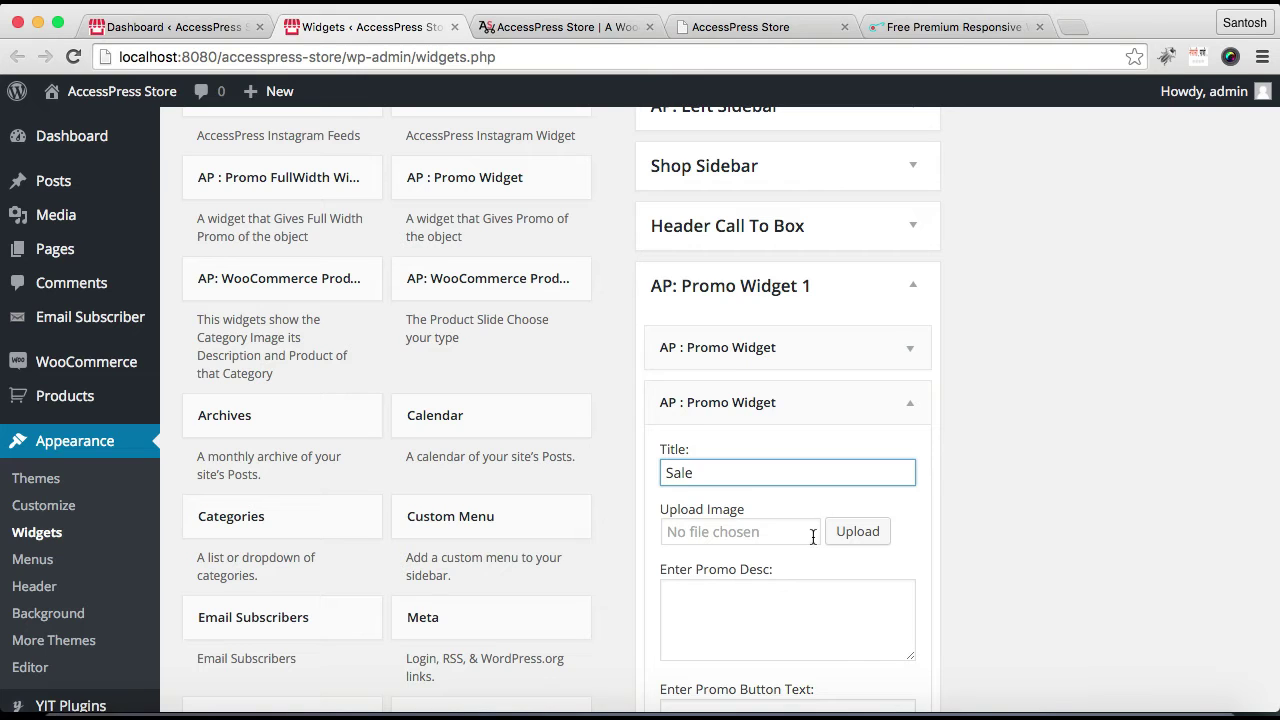
click(860, 532)
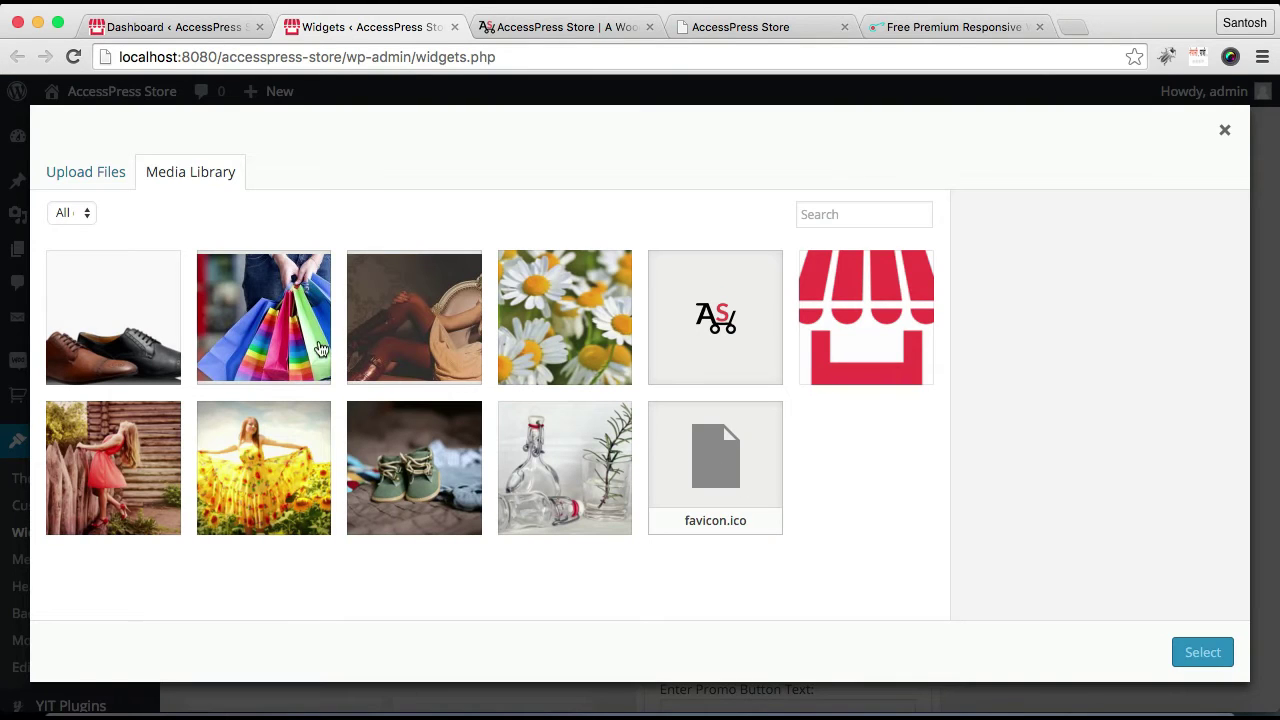
click(97, 176)
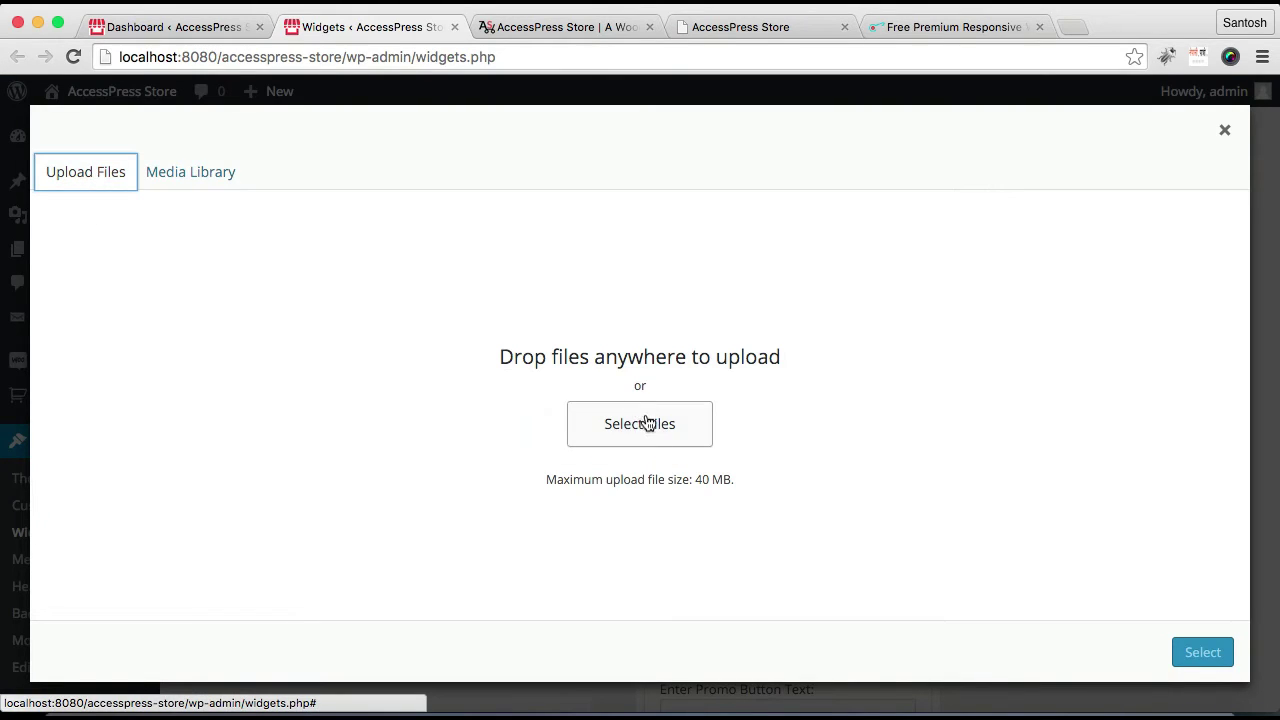
click(647, 423)
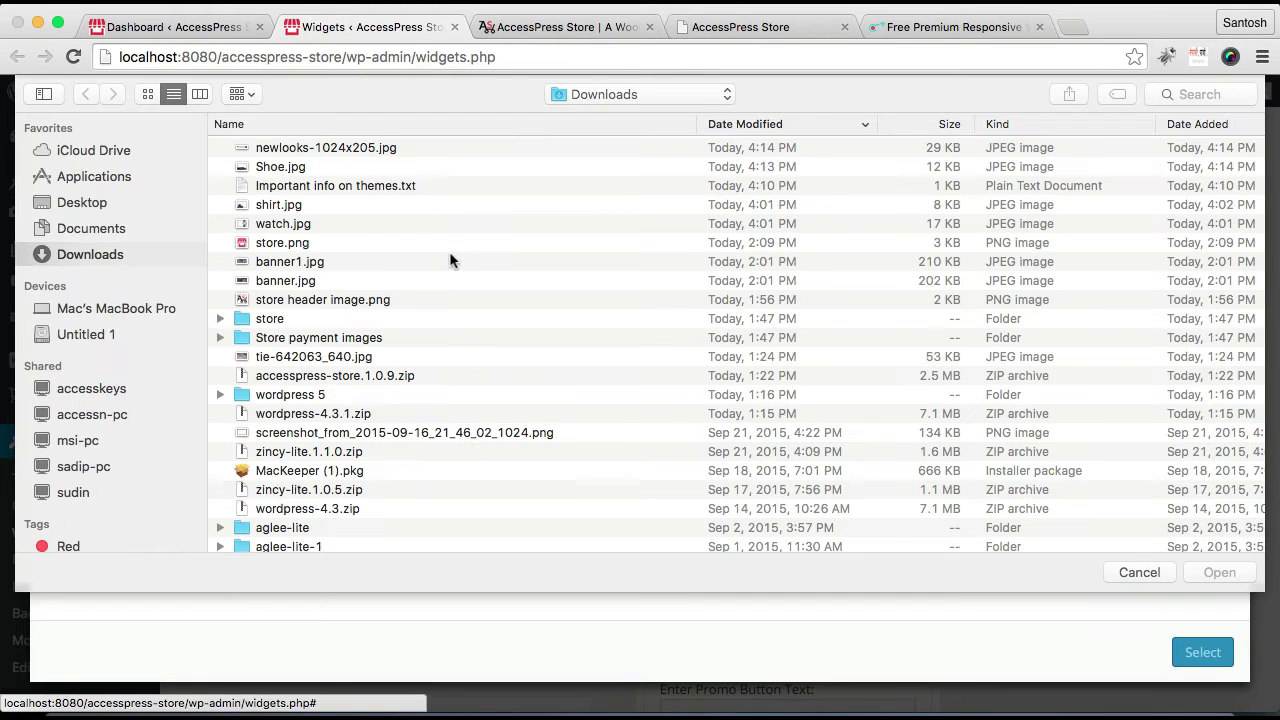
click(283, 228)
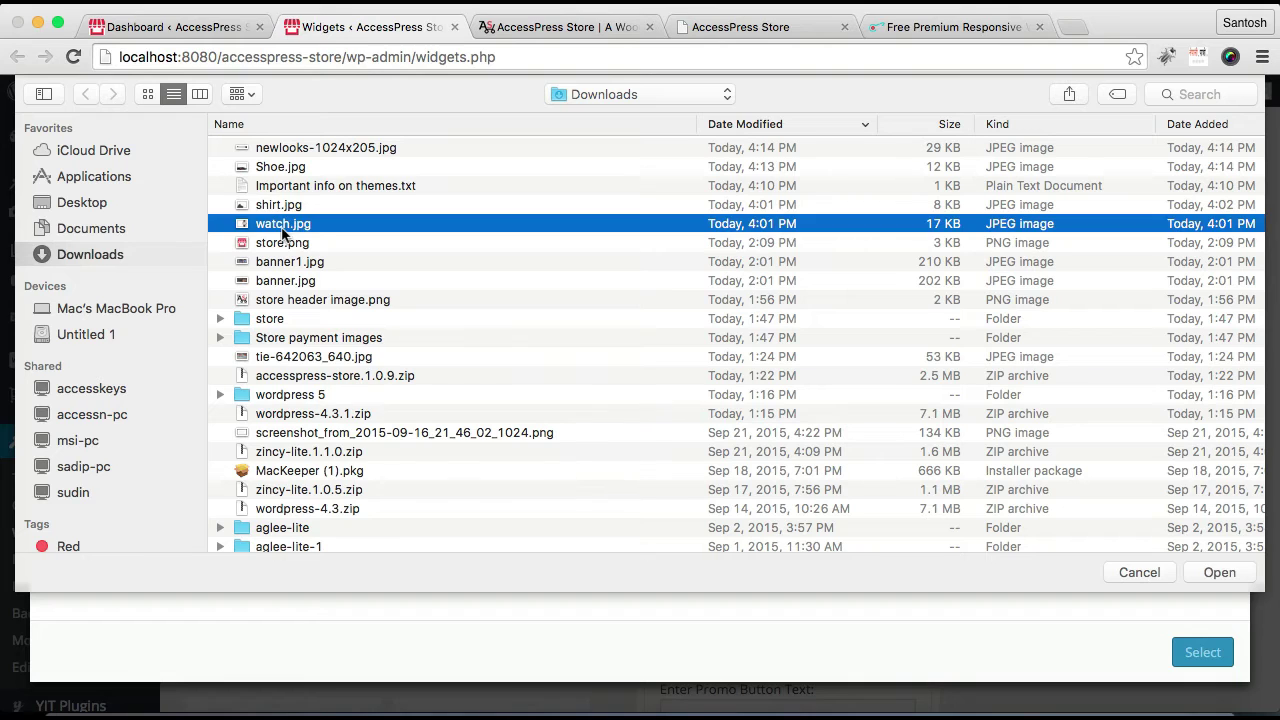
click(1238, 578)
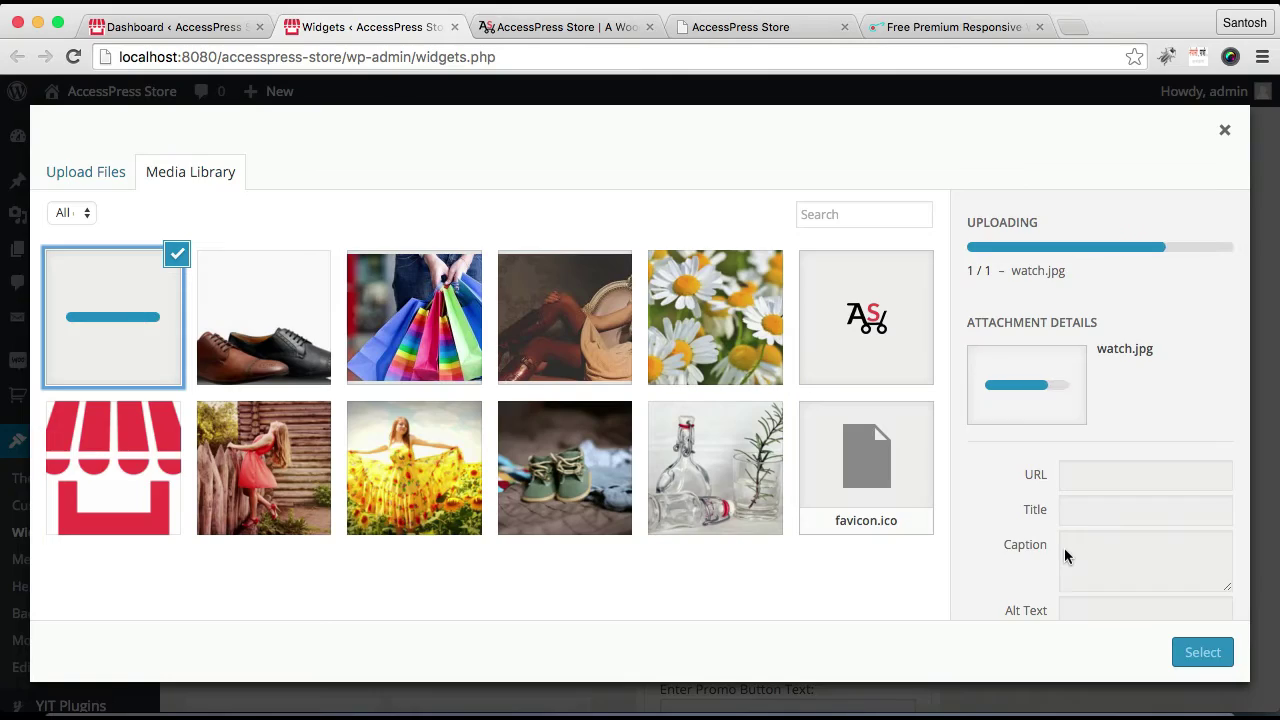
Step: Use the uploaded watch image and enter 'Description Here' and 'Read More' button text
click(1208, 654)
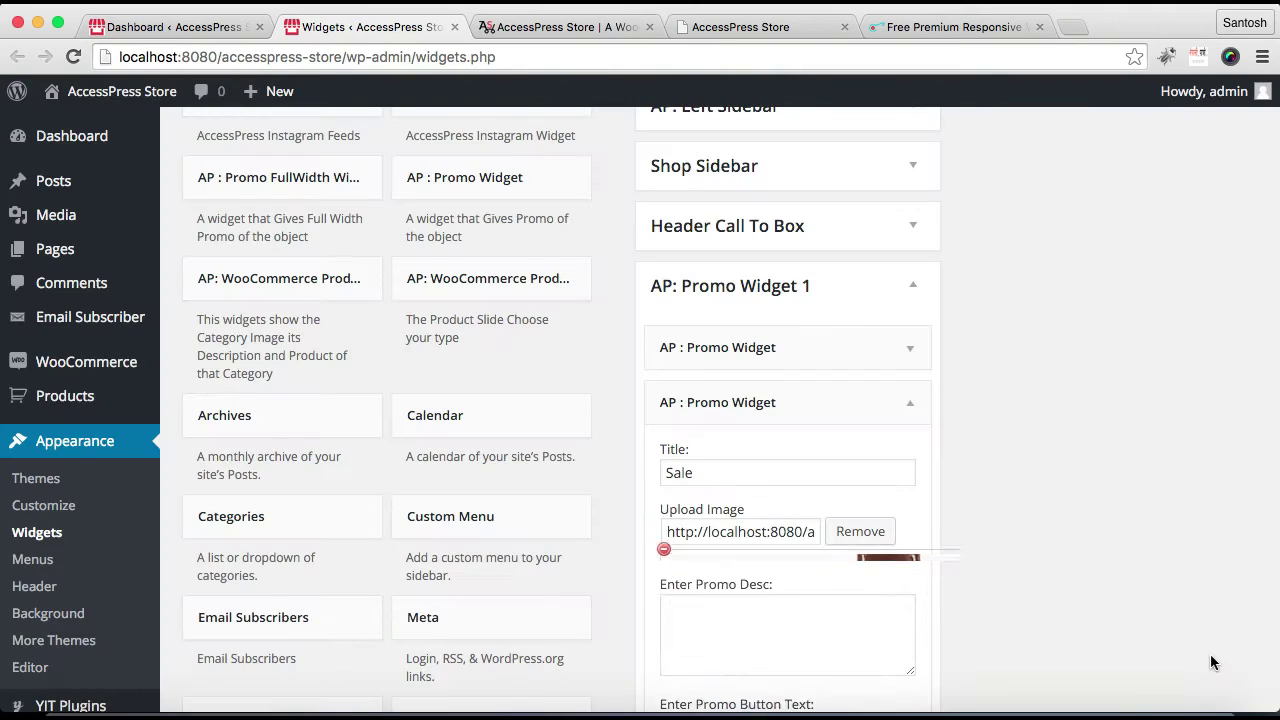
scroll(917, 601, down, 10)
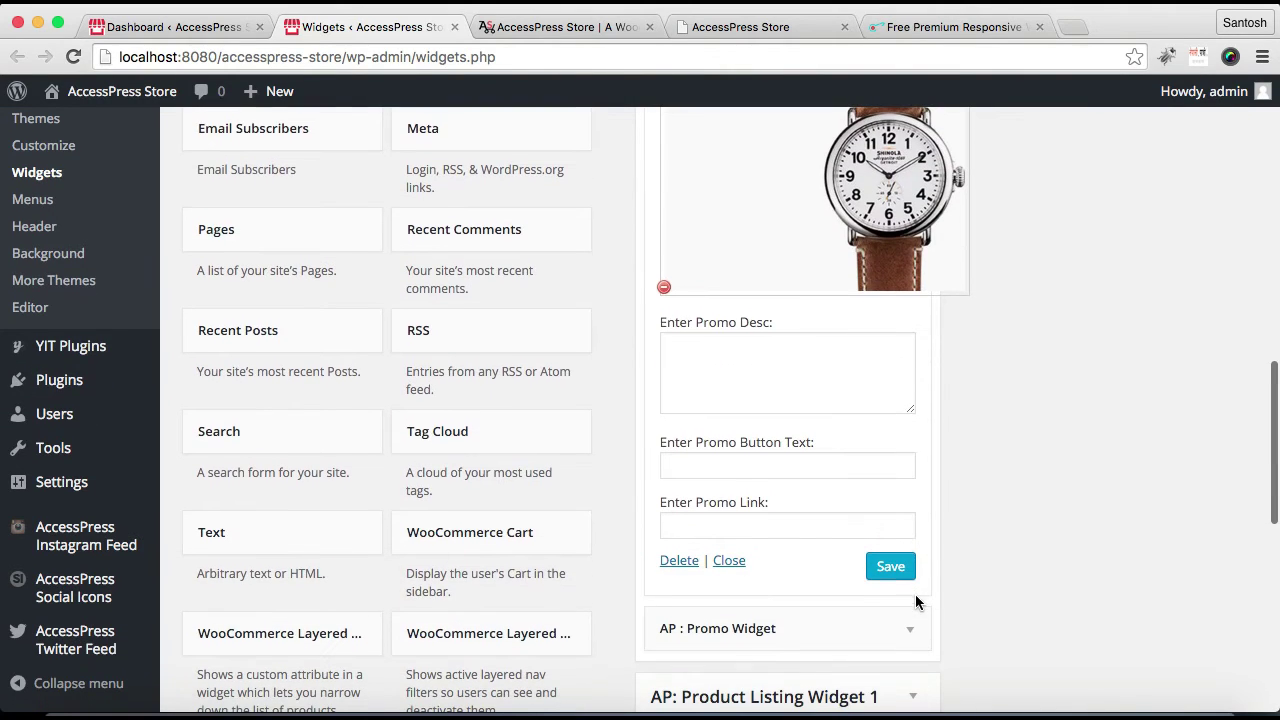
click(843, 373)
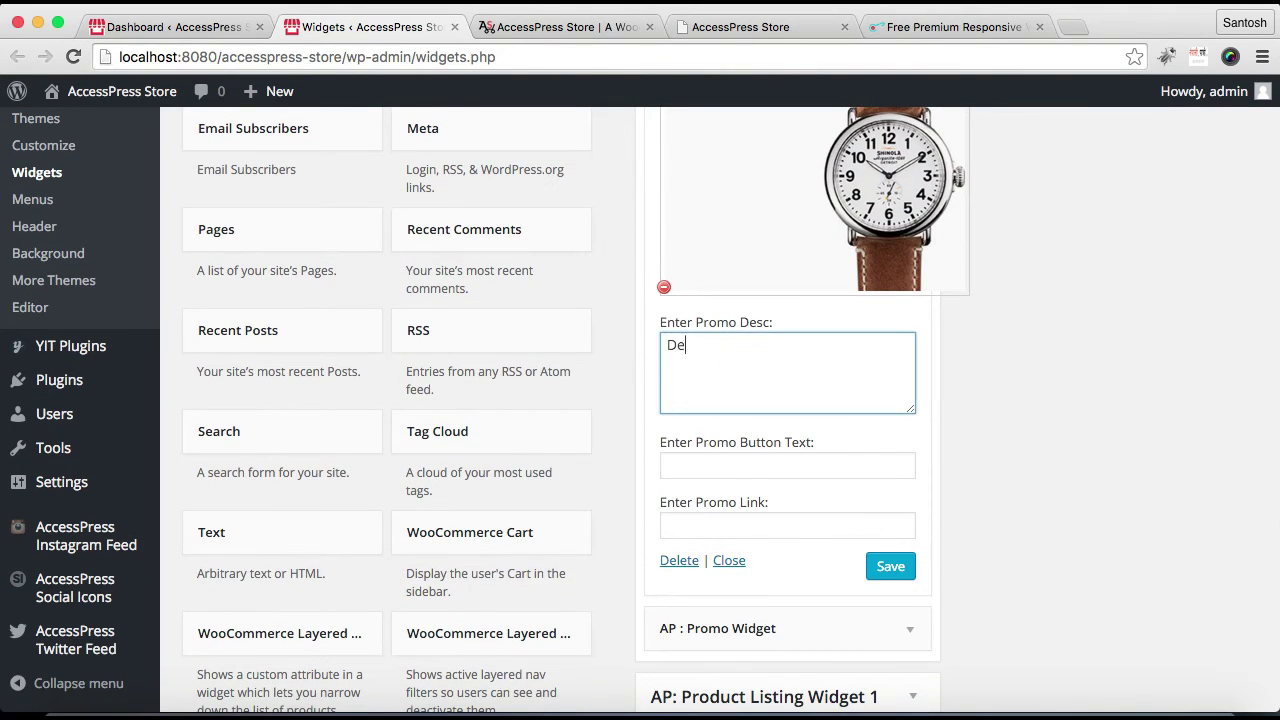
click(837, 466)
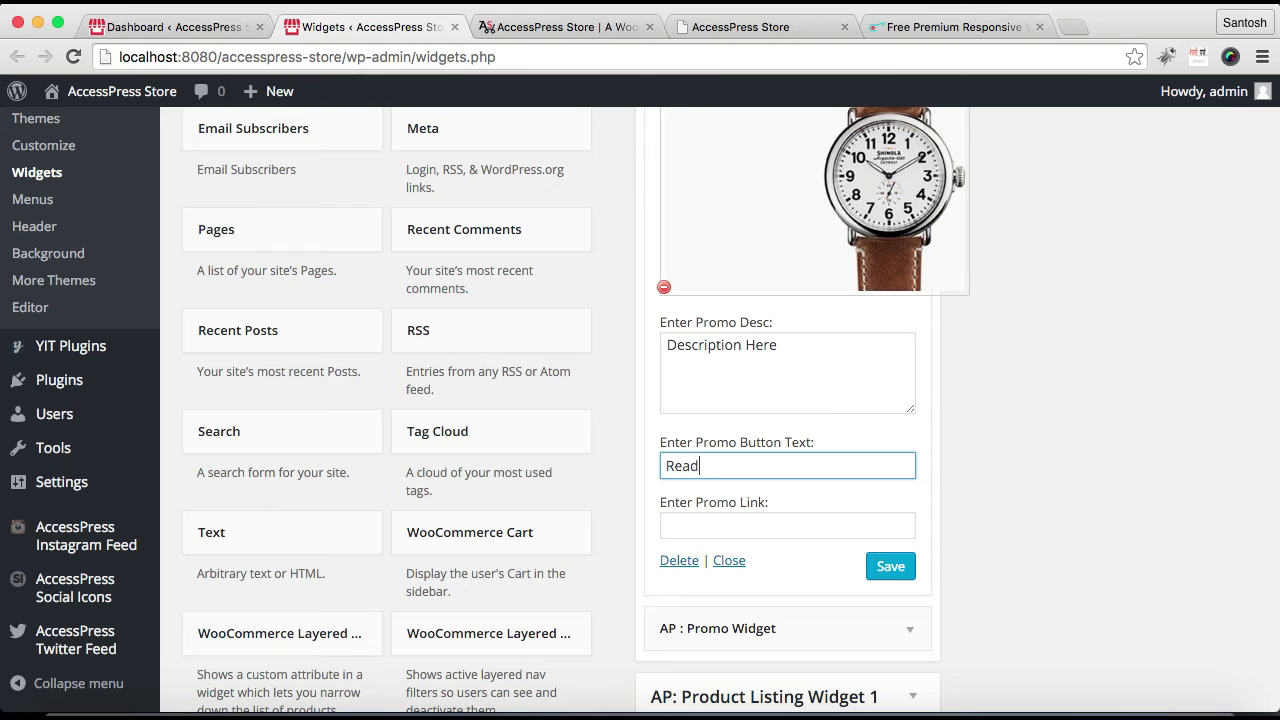
Step: Paste the demo store link as the Sale promo's link, then save and collapse it
click(834, 520)
text(http://demo.accesspressthemes.com/accesspress-store/)
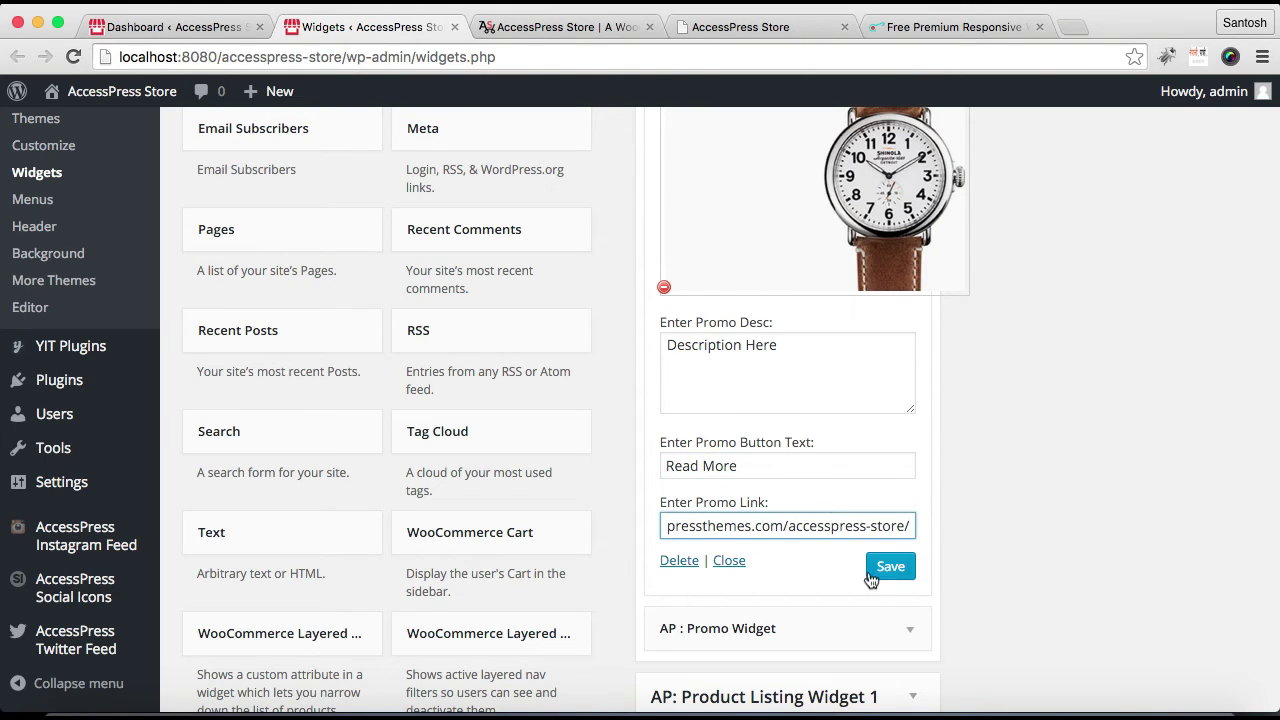
click(888, 570)
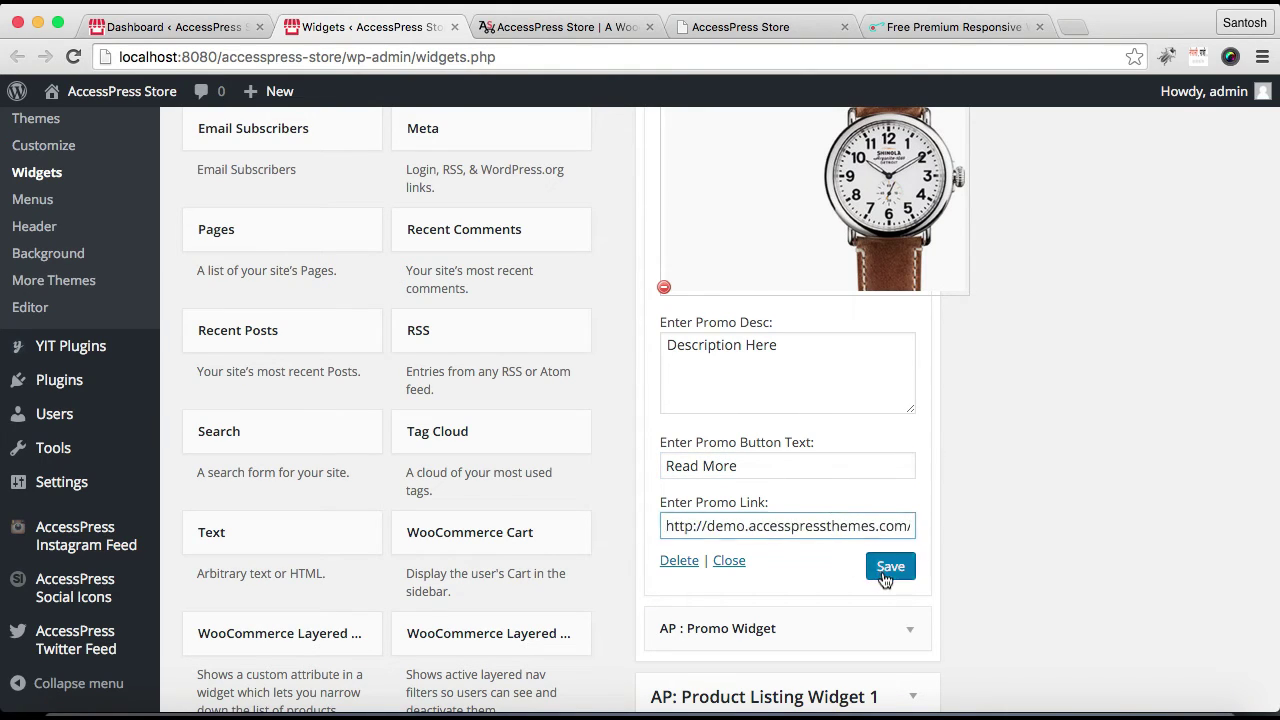
click(729, 560)
scroll(847, 388, down, 4)
Step: Expand the third promo widget, title it 'Shirt', and upload shirt.jpg from Downloads as its image
scroll(846, 388, up, 8)
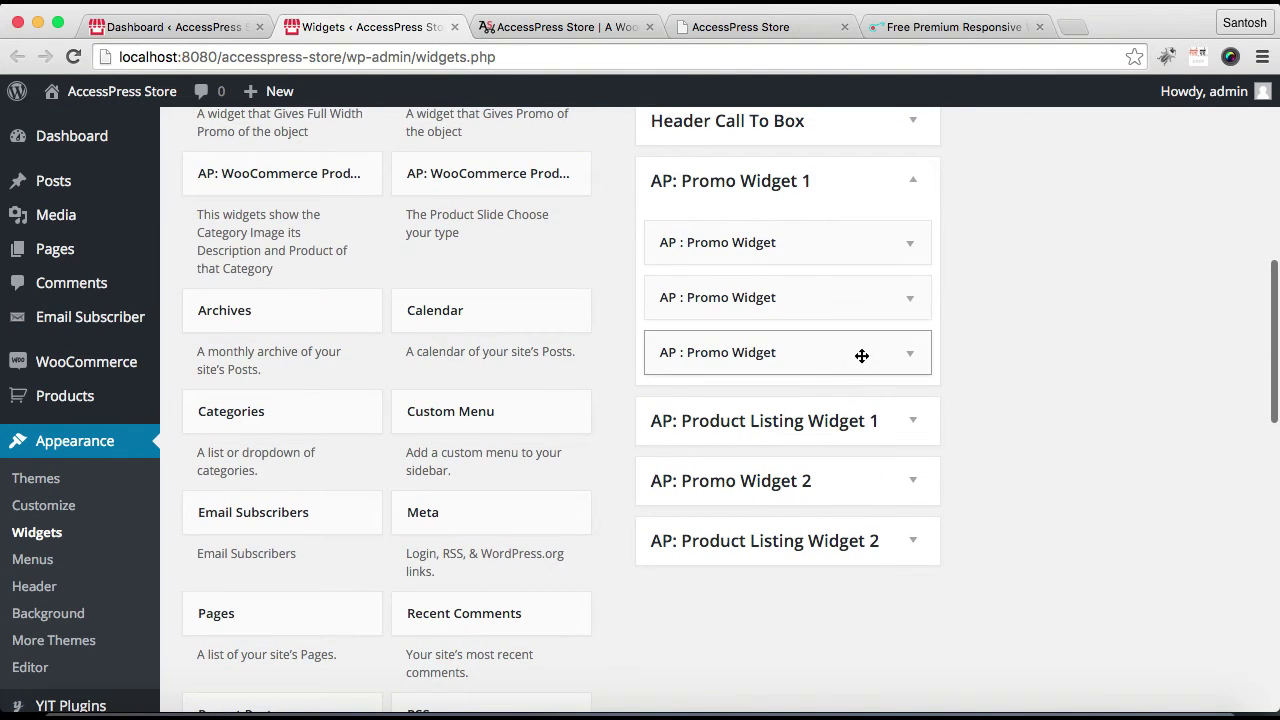
click(860, 355)
click(822, 430)
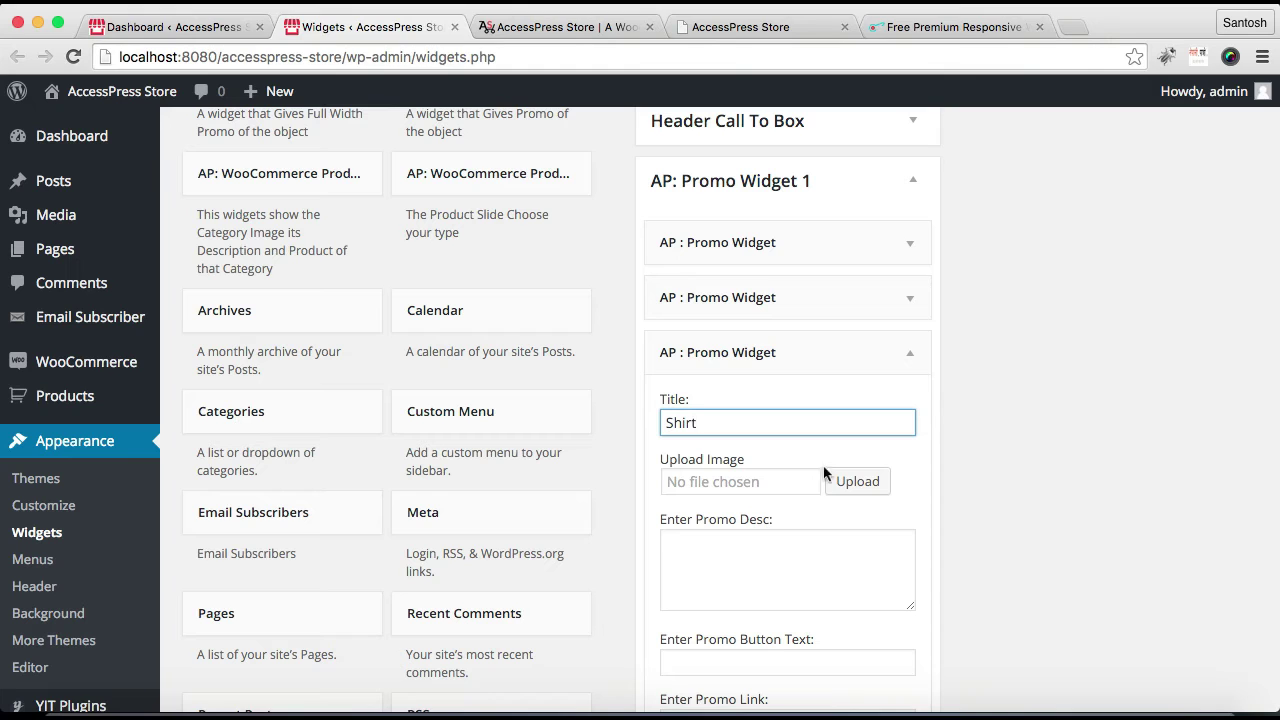
click(857, 482)
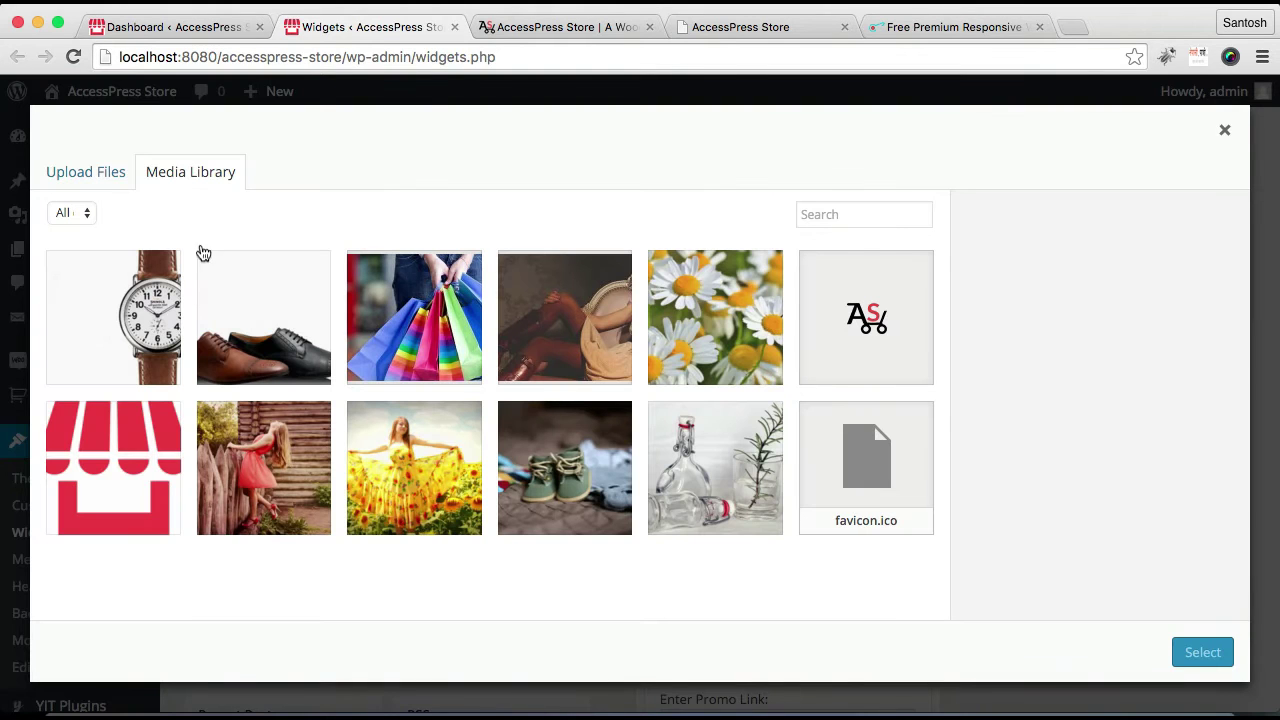
click(100, 172)
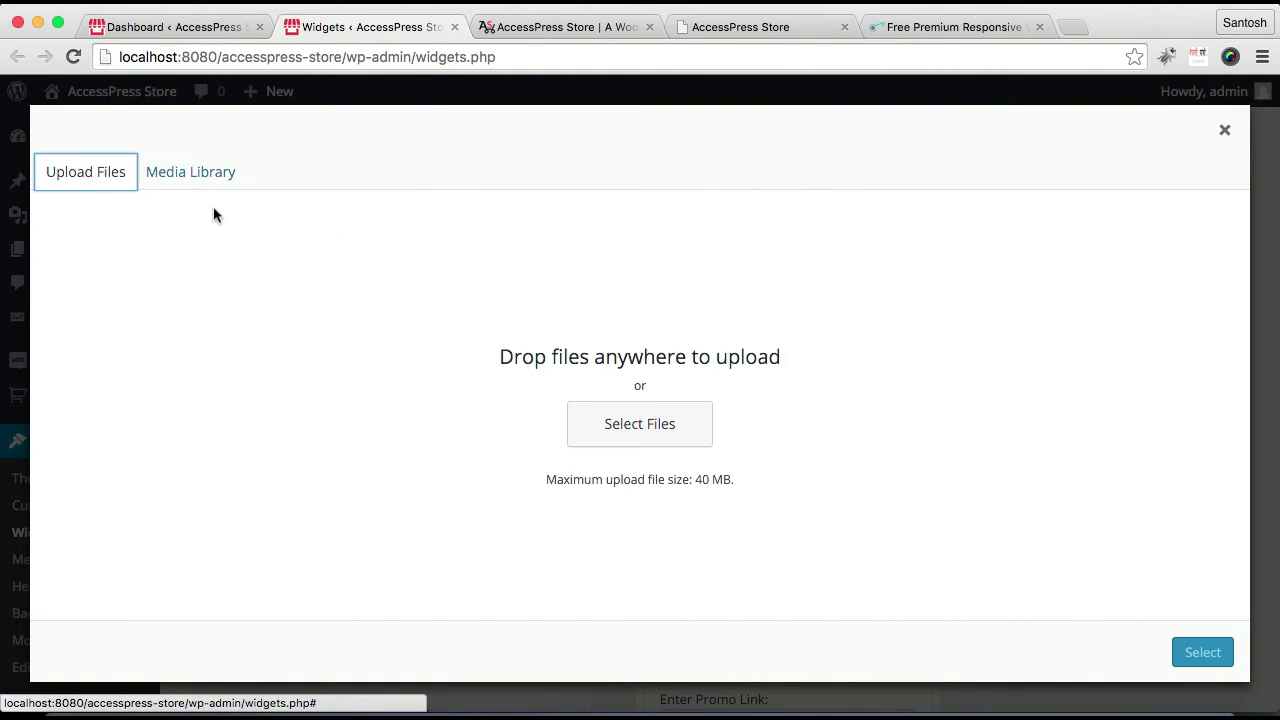
click(638, 428)
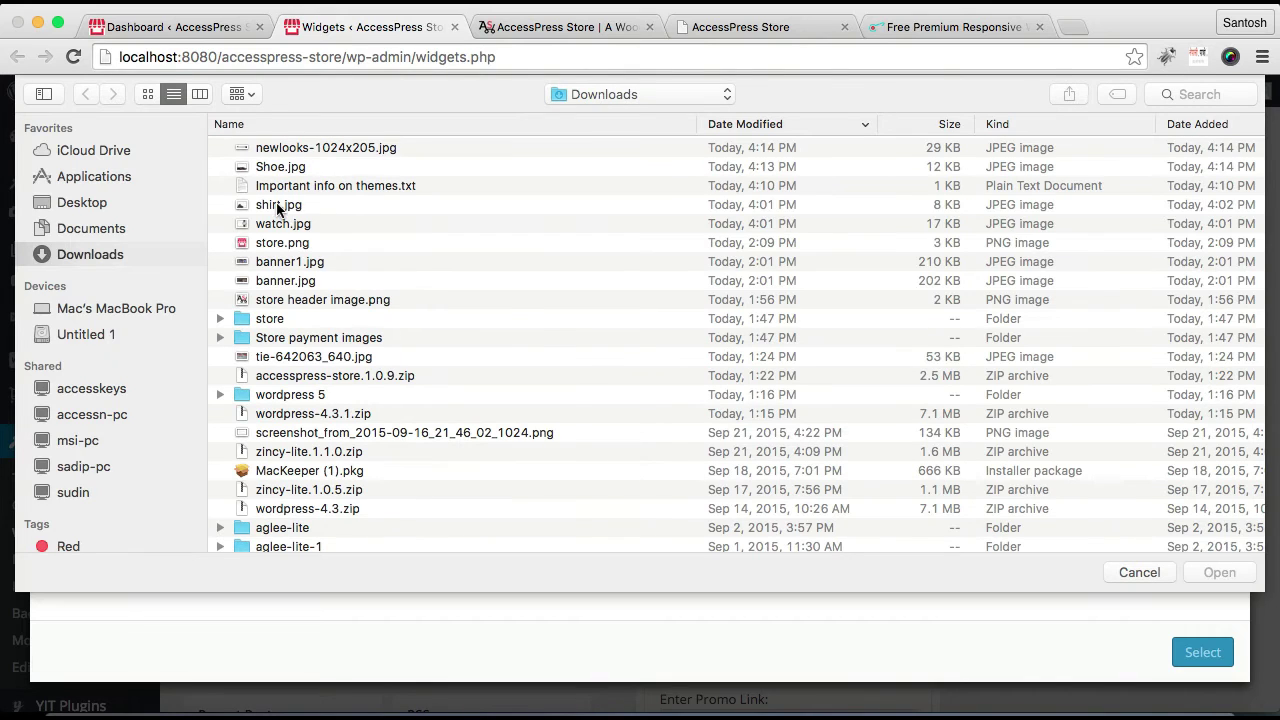
click(279, 206)
click(1222, 573)
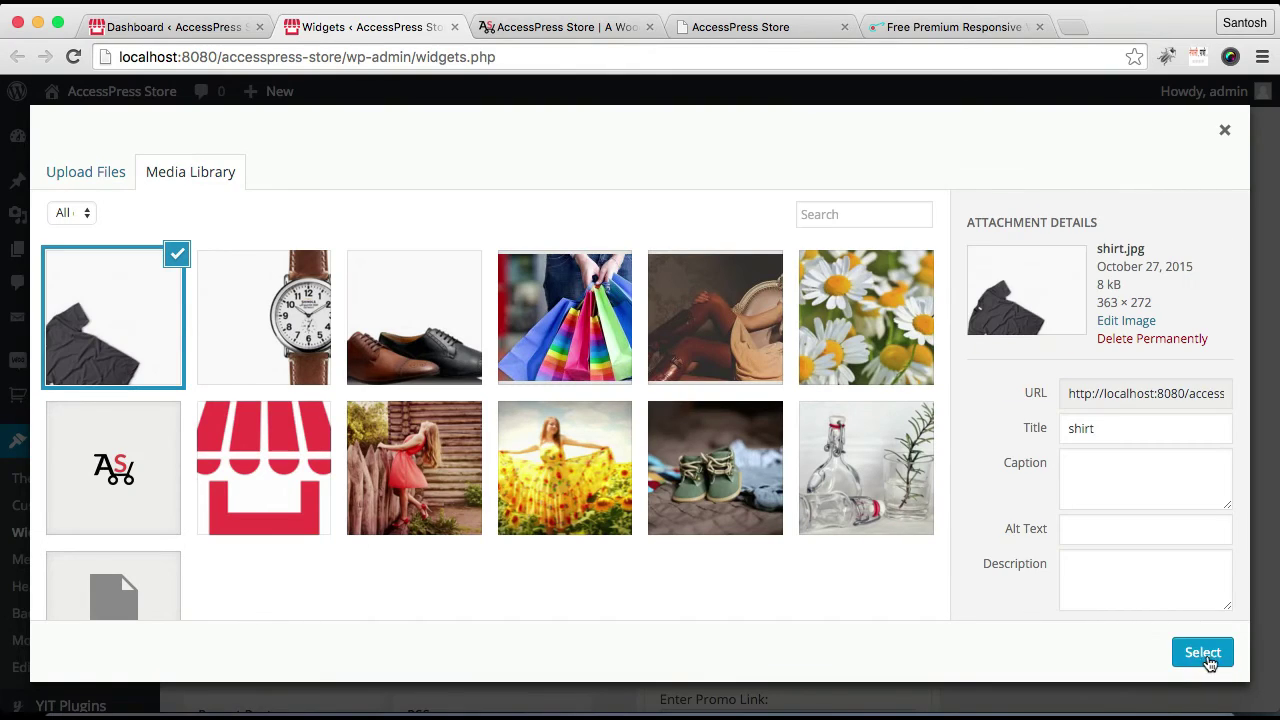
click(1203, 652)
scroll(818, 501, down, 5)
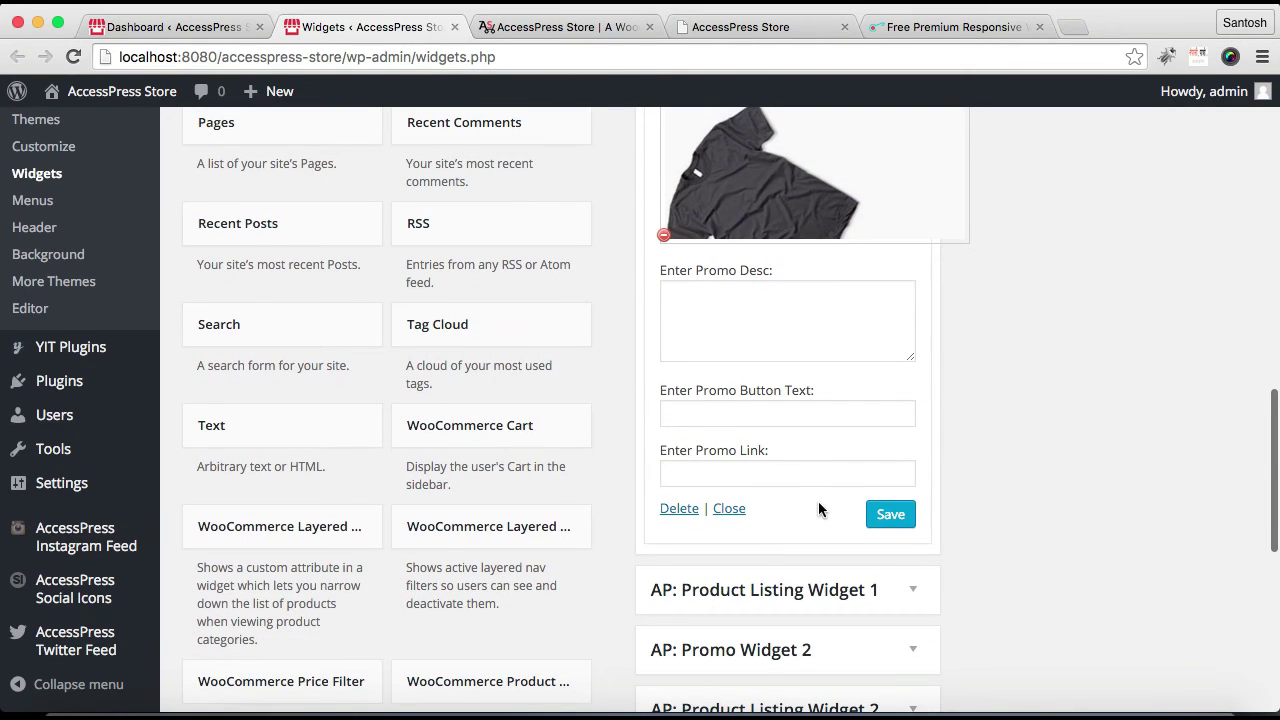
Step: Enter 'Description Here' as the Shirt promo's description and 'Read More' as its button text
click(760, 289)
text(Description Here)
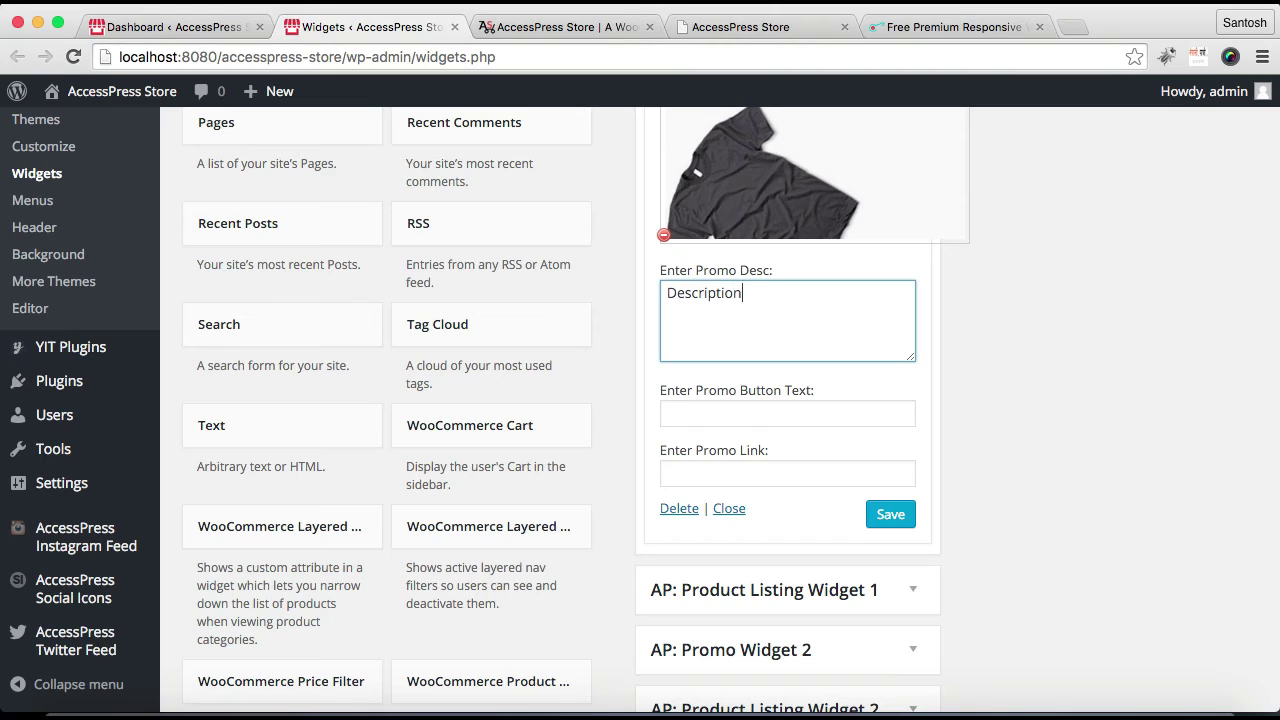
click(772, 407)
text(Read )
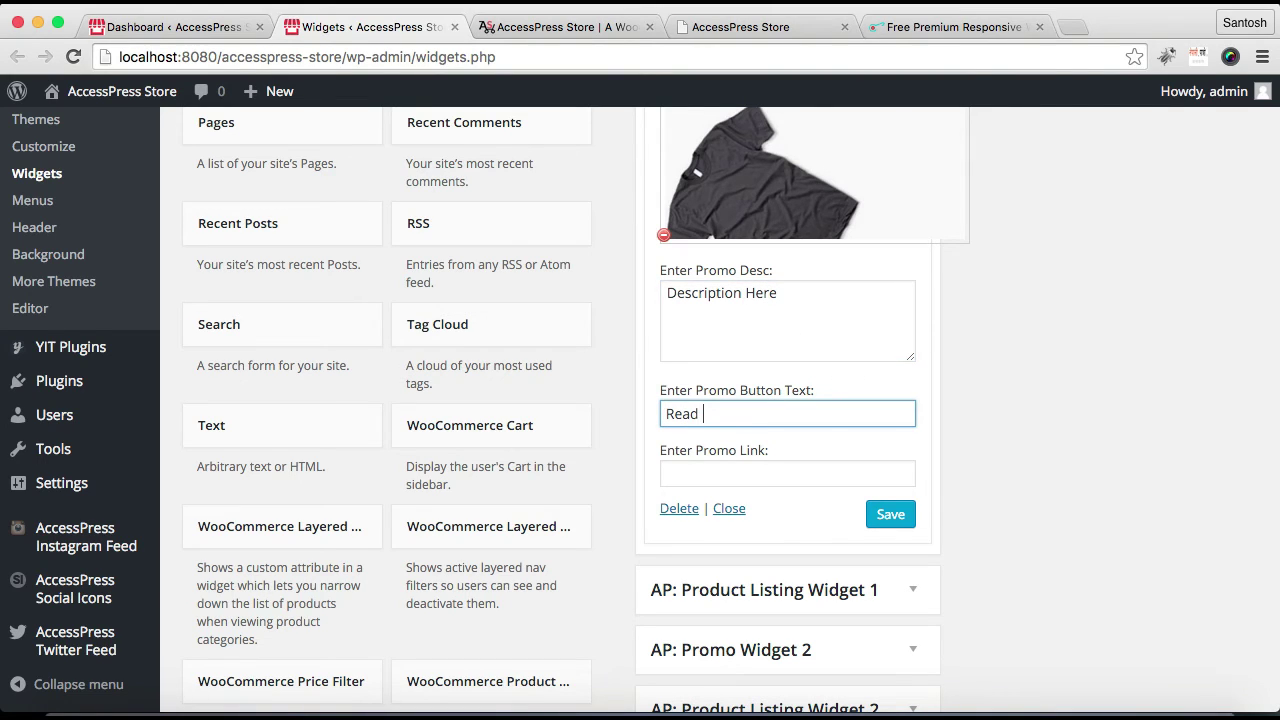
text(More)
Step: Paste the demo site link as the Shirt promo's link, then save and collapse it
click(786, 475)
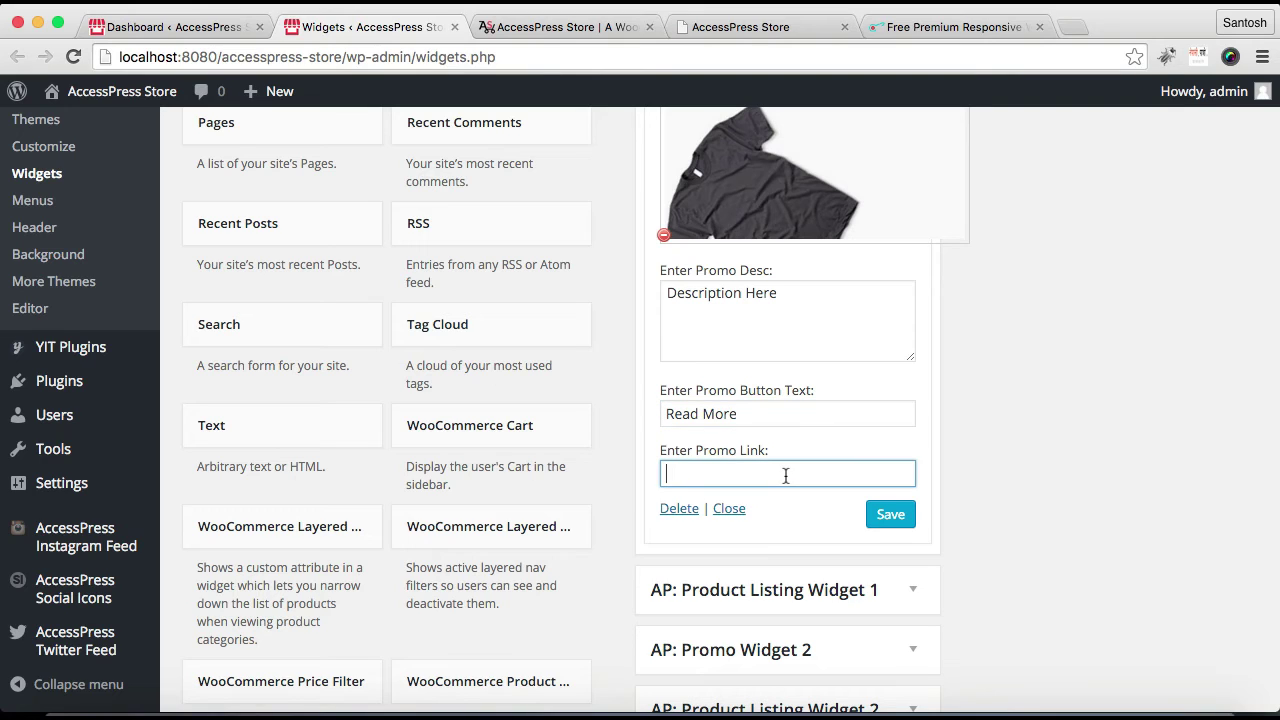
text(http://demo.accesspressthemes.com/accesspress-store/)
click(891, 516)
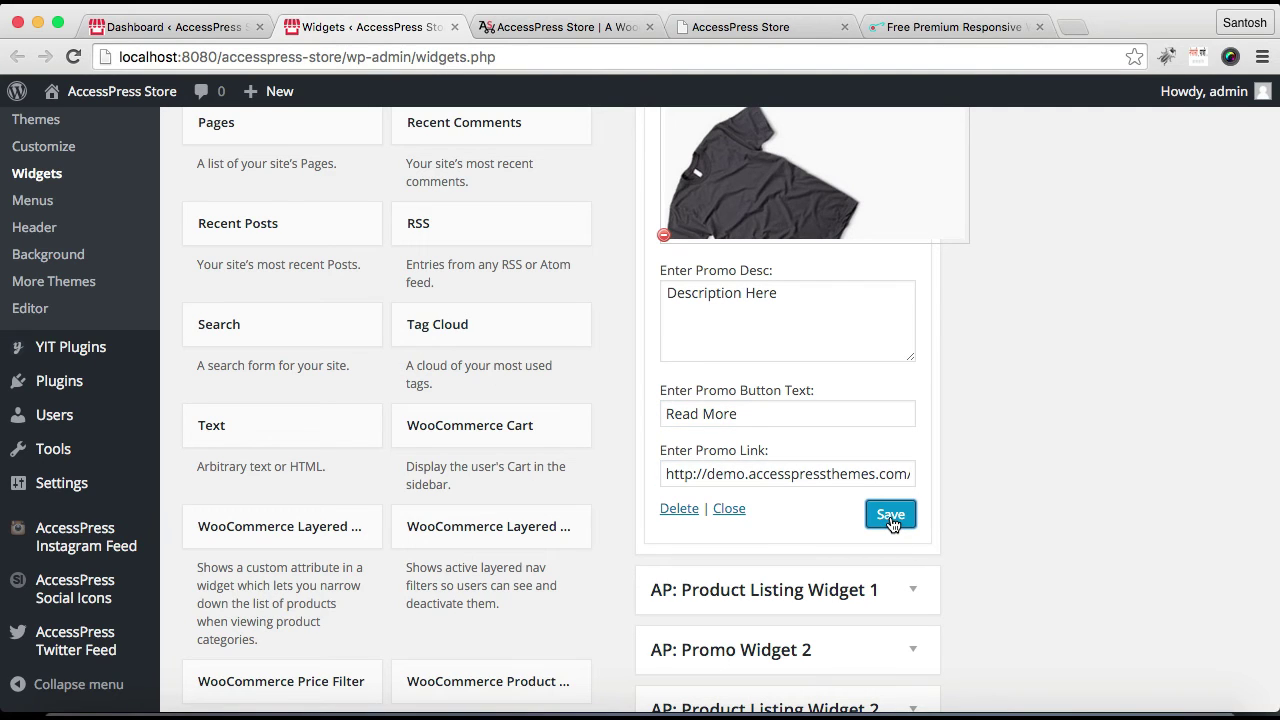
click(728, 512)
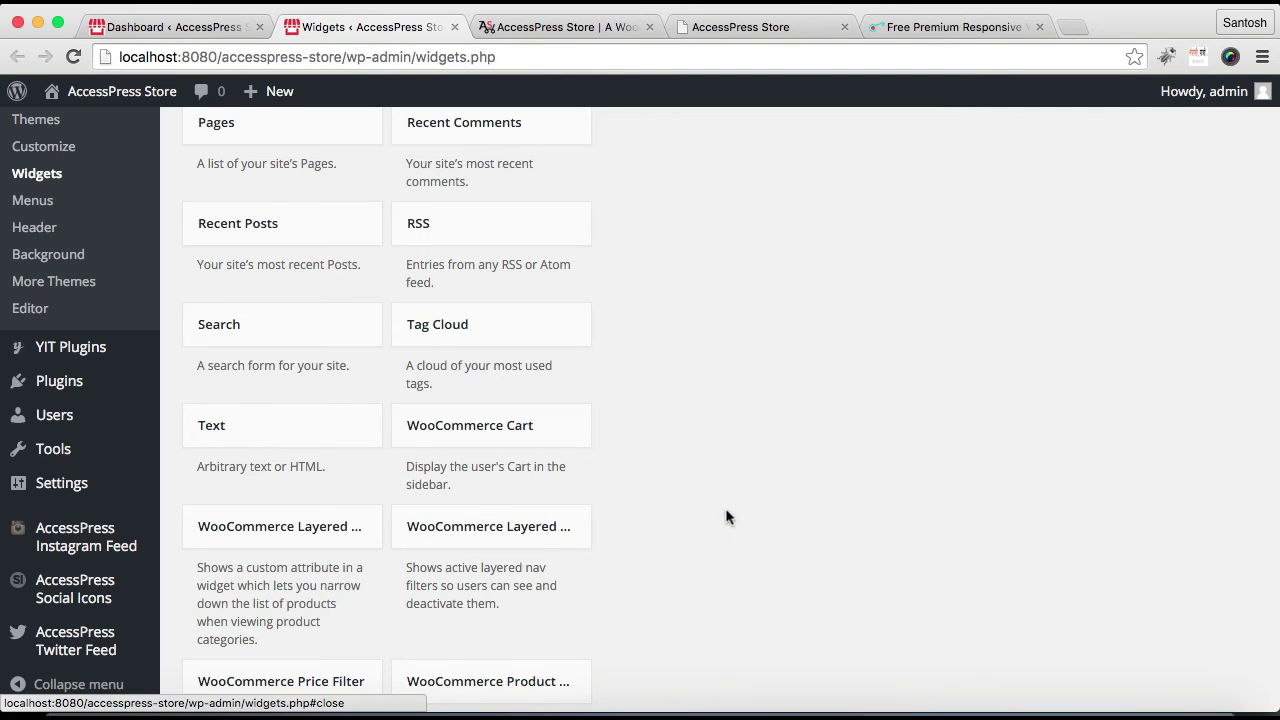
Step: Open the AccessPress Store front end from the admin bar's Visit Site link in a new tab
scroll(749, 341, up, 10)
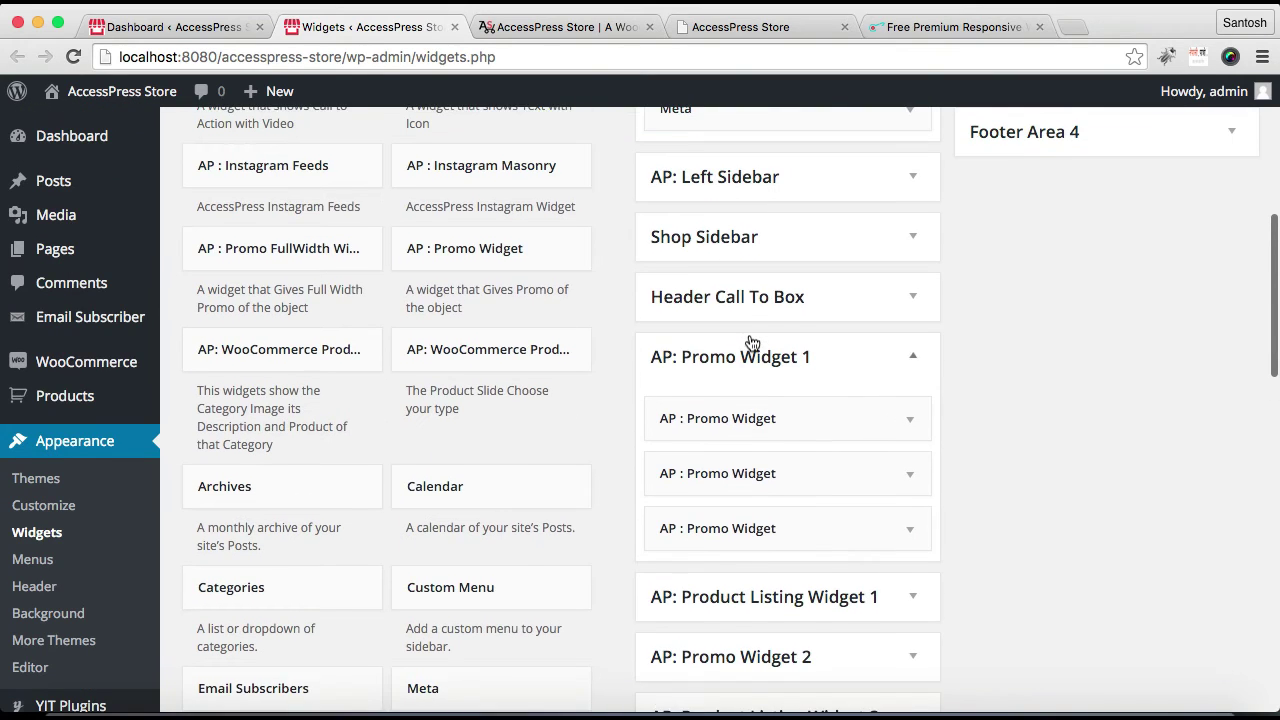
scroll(752, 341, down, 1)
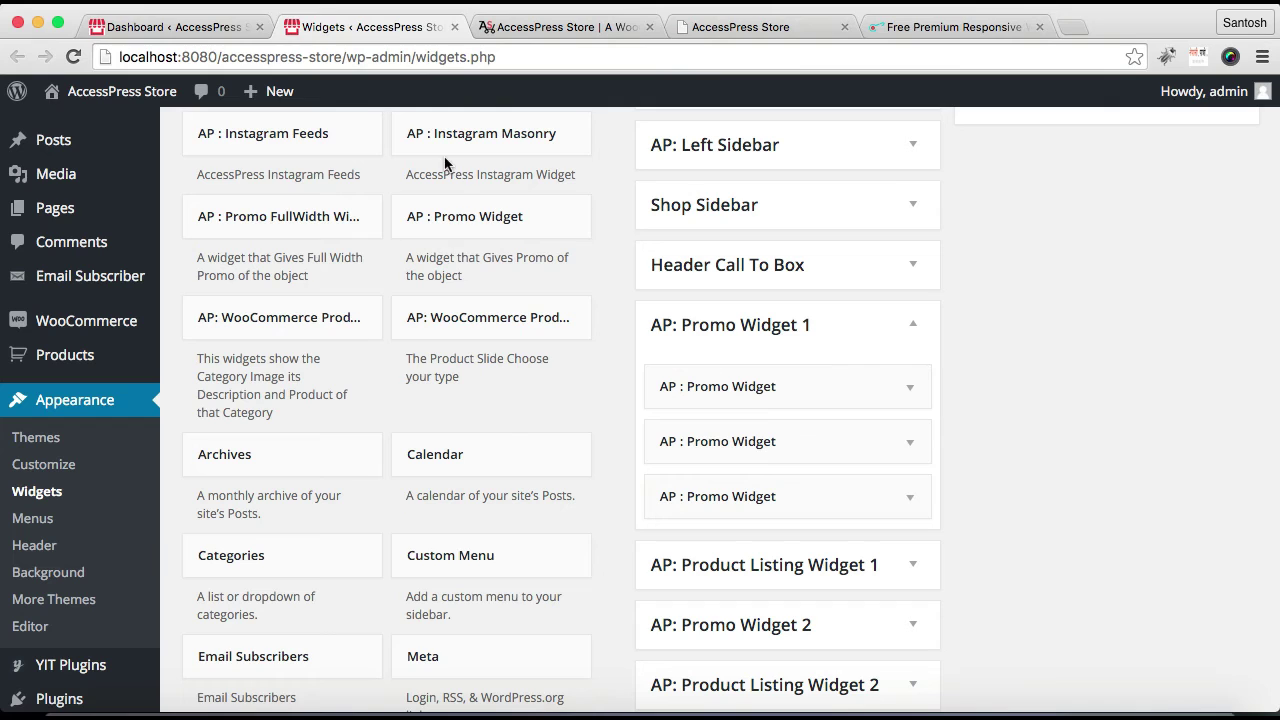
mouse_move(150, 107)
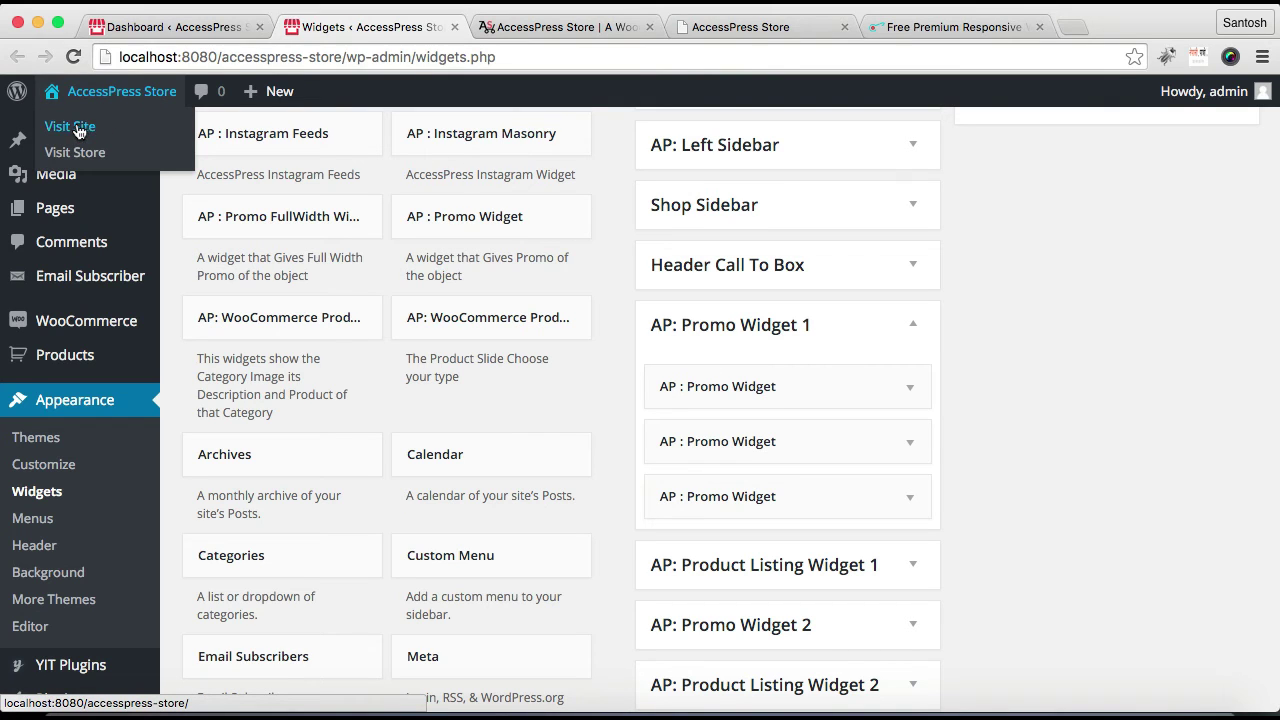
right_click(78, 131)
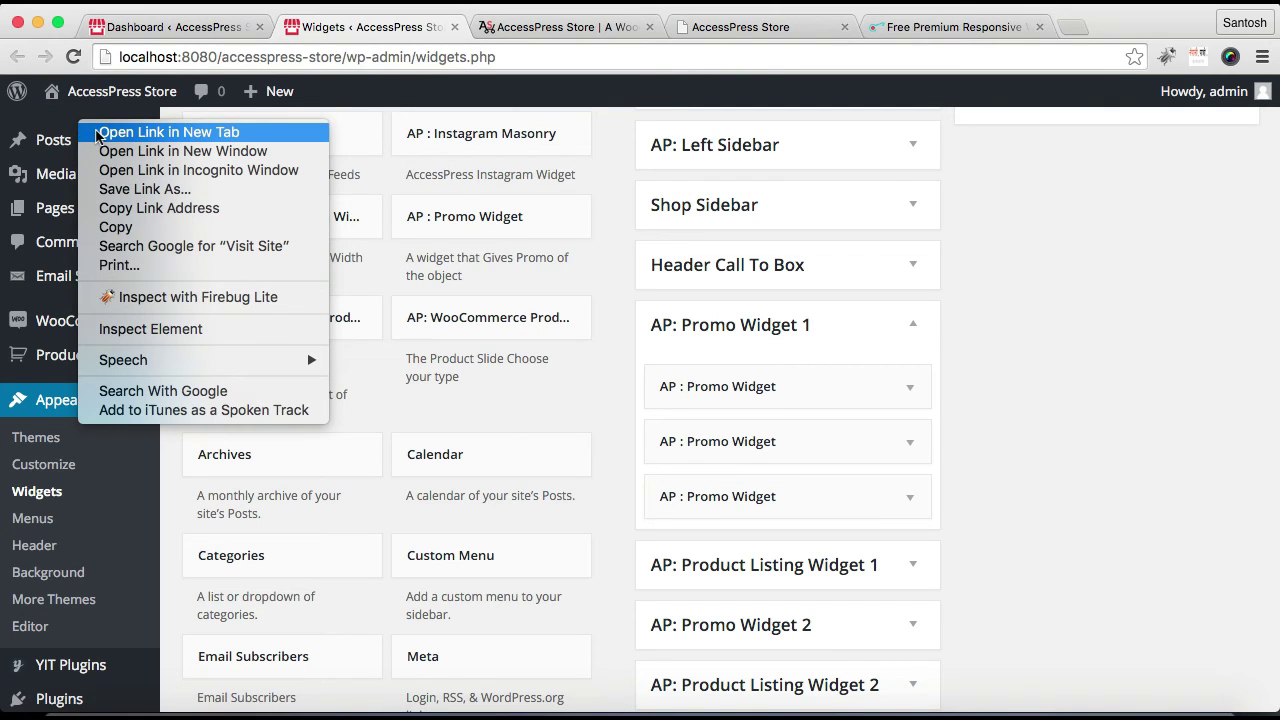
click(100, 93)
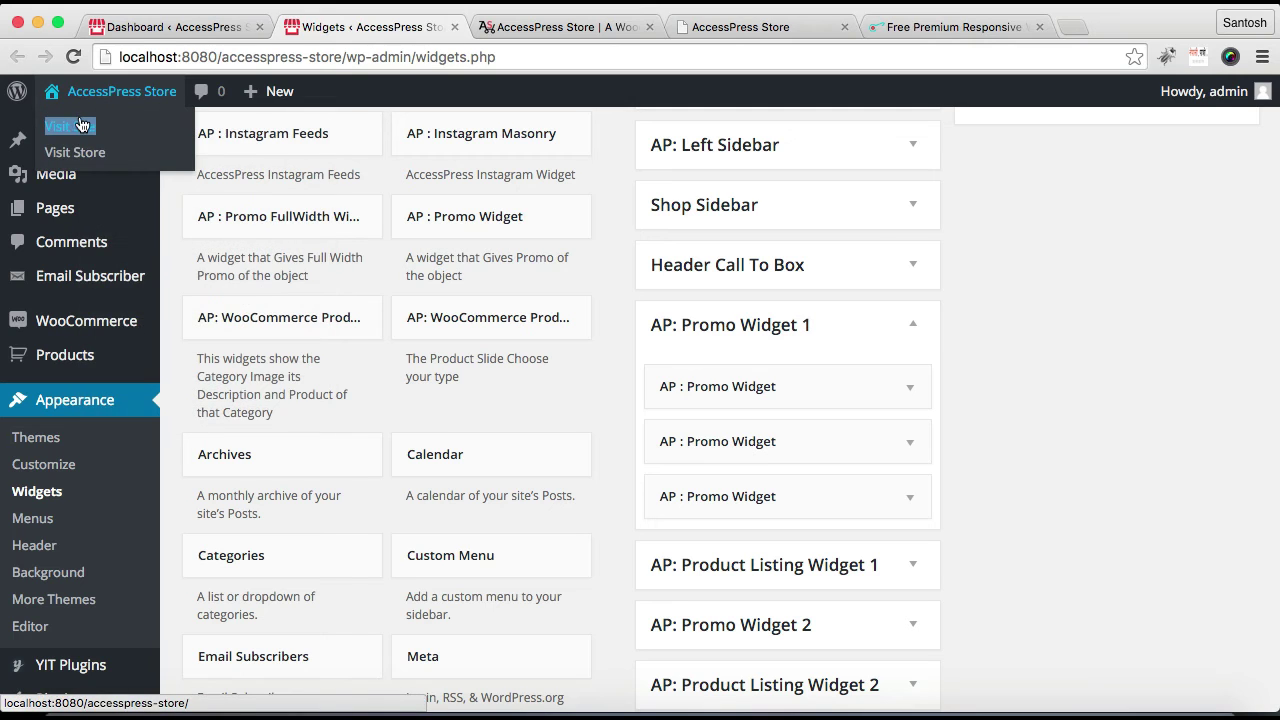
right_click(82, 124)
click(105, 124)
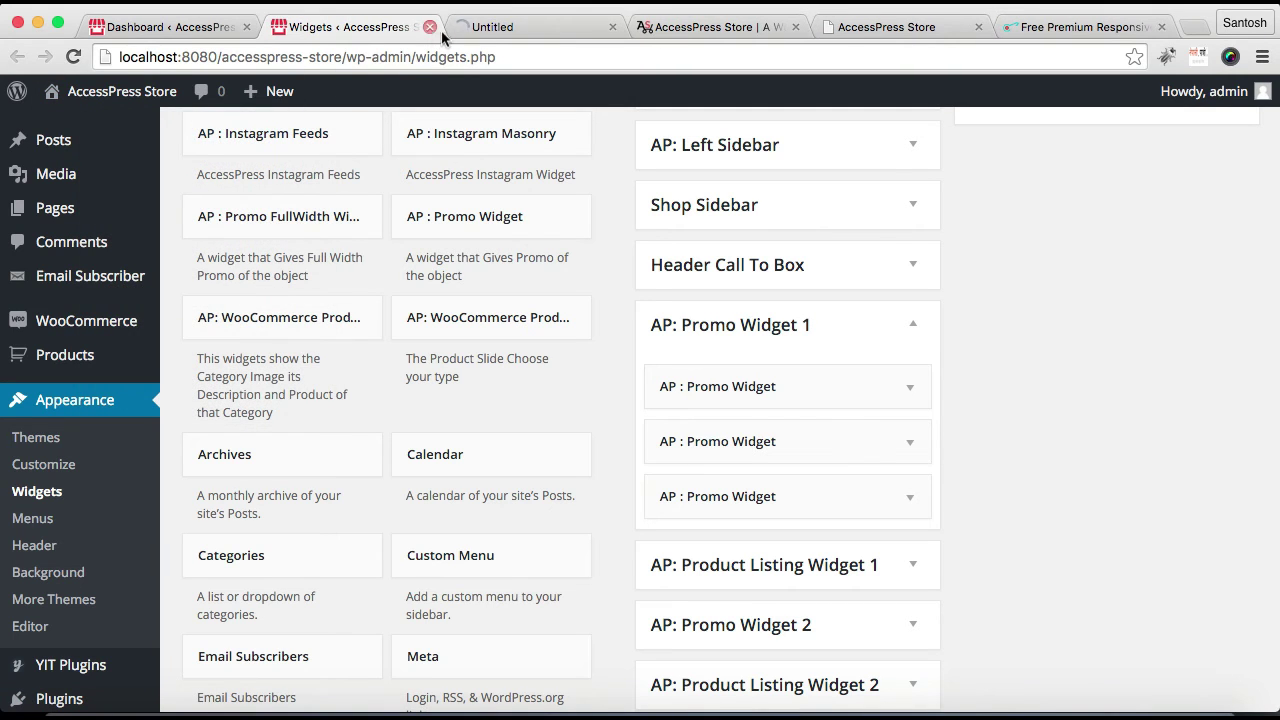
click(509, 31)
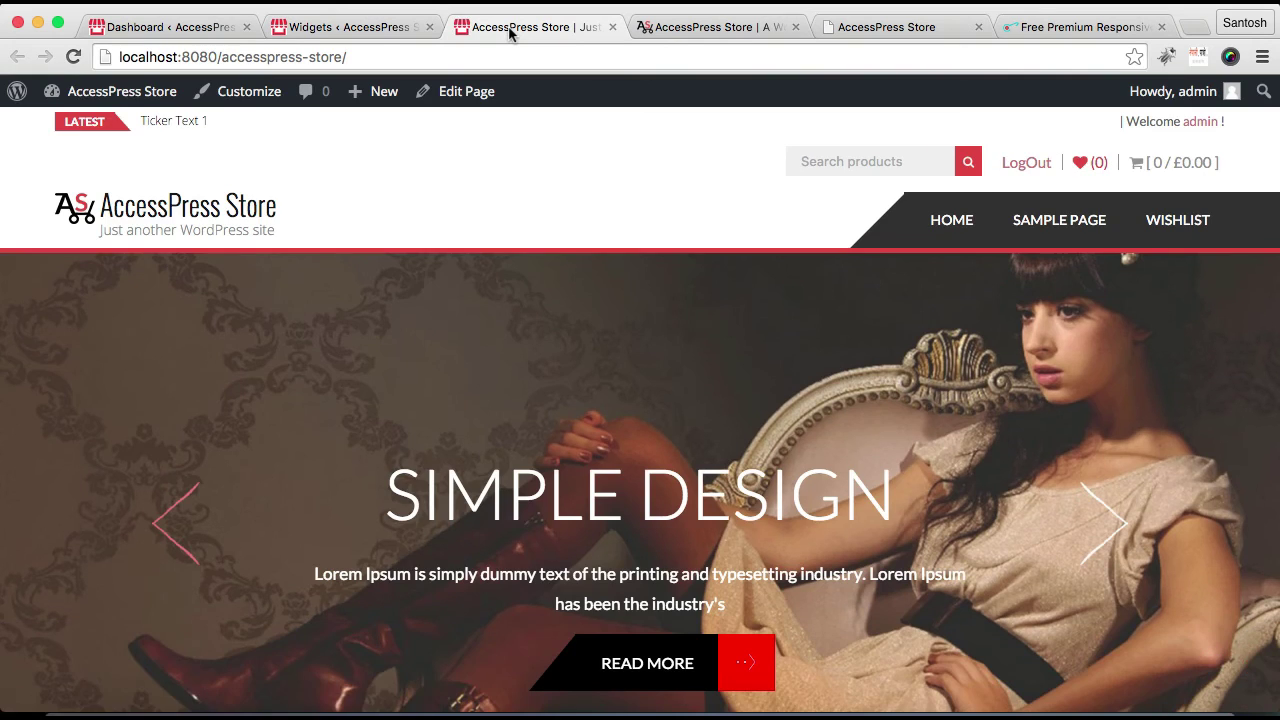
Step: Compare the local Shoe, Sale and Shirt promo boxes below the slider with the official demo store
scroll(640, 405, down, 5)
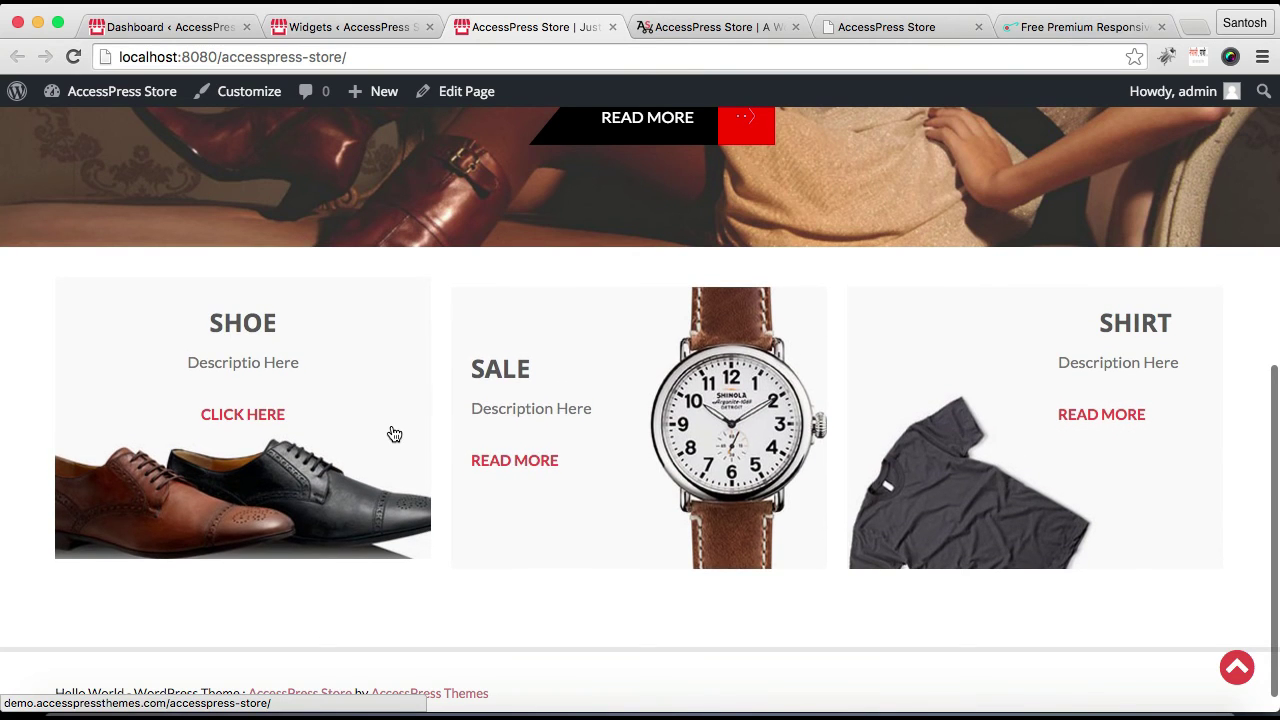
click(760, 27)
scroll(740, 260, down, 5)
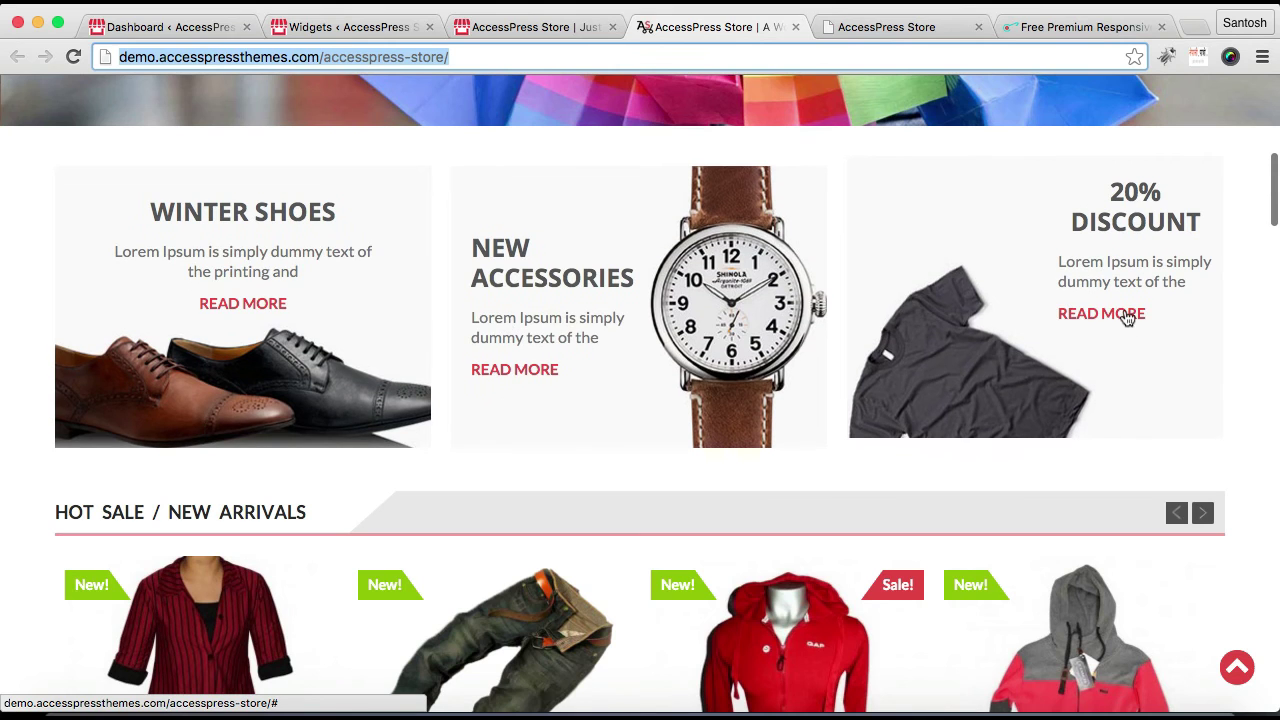
click(478, 28)
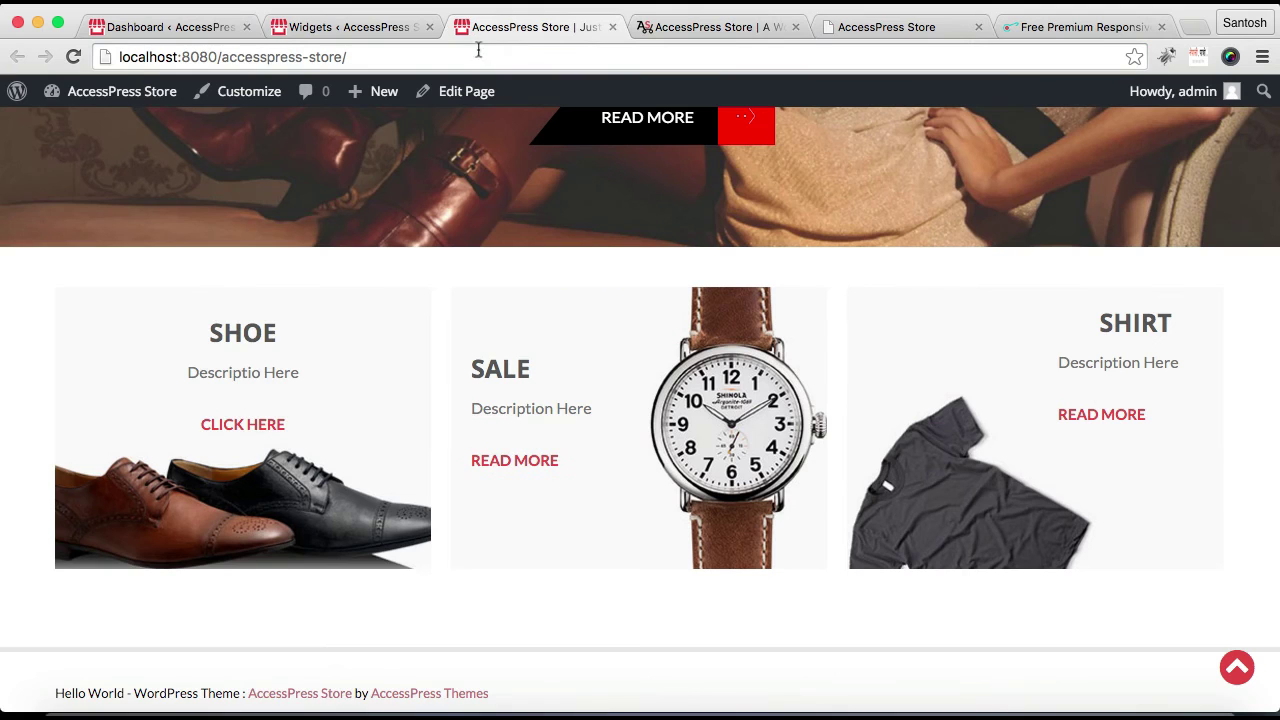